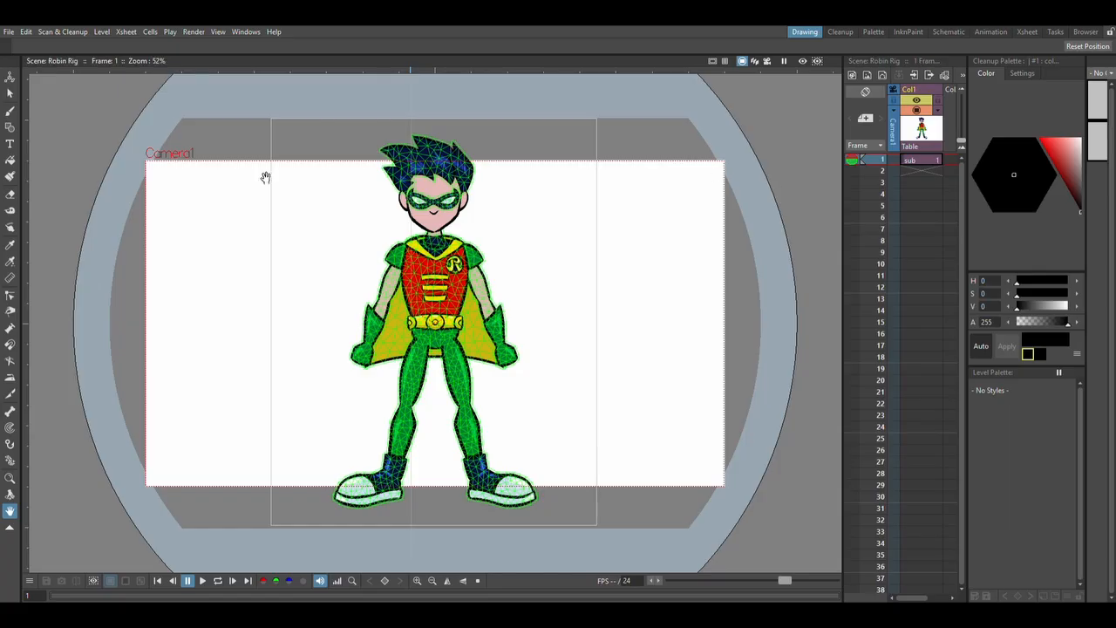
# Try moving the whole Robin character with the Animate tool, and undo the move.
pyautogui.click(9, 78)
pyautogui.moveTo(418, 279)
pyautogui.mouseDown()
pyautogui.moveTo(438, 283)
pyautogui.moveTo(416, 294)
pyautogui.moveTo(454, 292)
pyautogui.moveTo(413, 297)
pyautogui.mouseUp()
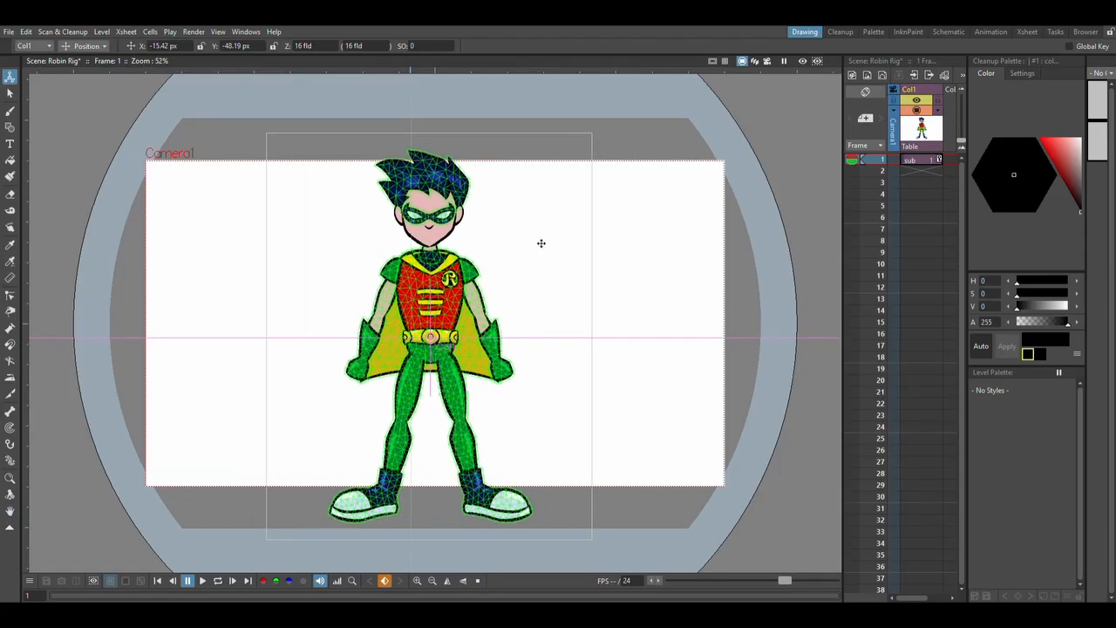
pyautogui.hotkey('ctrl', 'z')
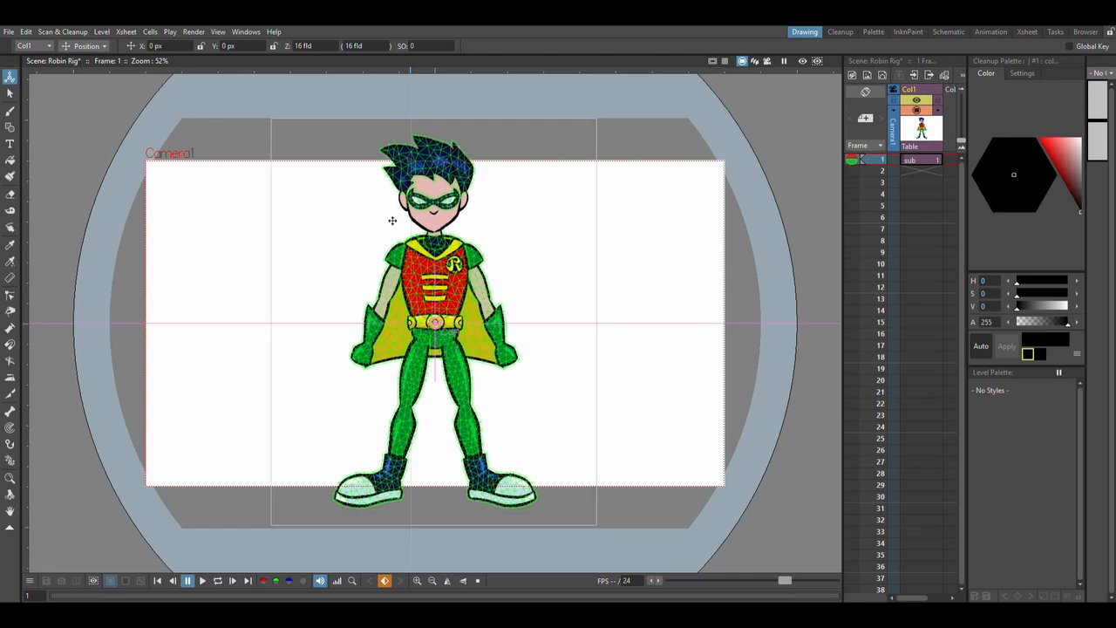
# Open the character's sub-xsheet and widen the xsheet area to show more of its columns.
pyautogui.click(914, 74)
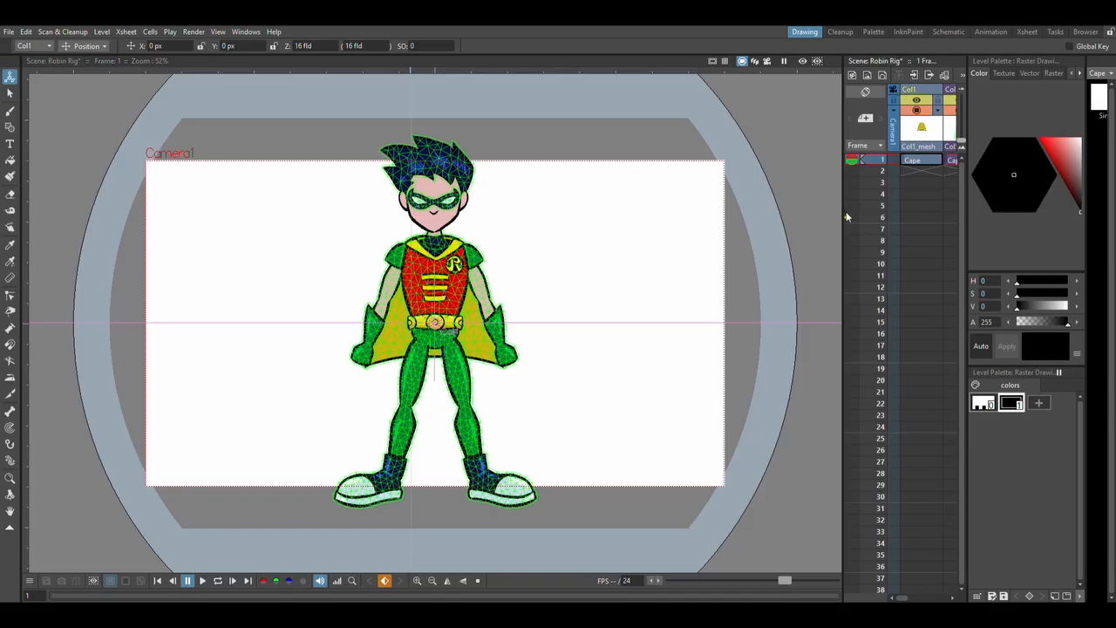
pyautogui.moveTo(850, 217); pyautogui.dragTo(595, 214)
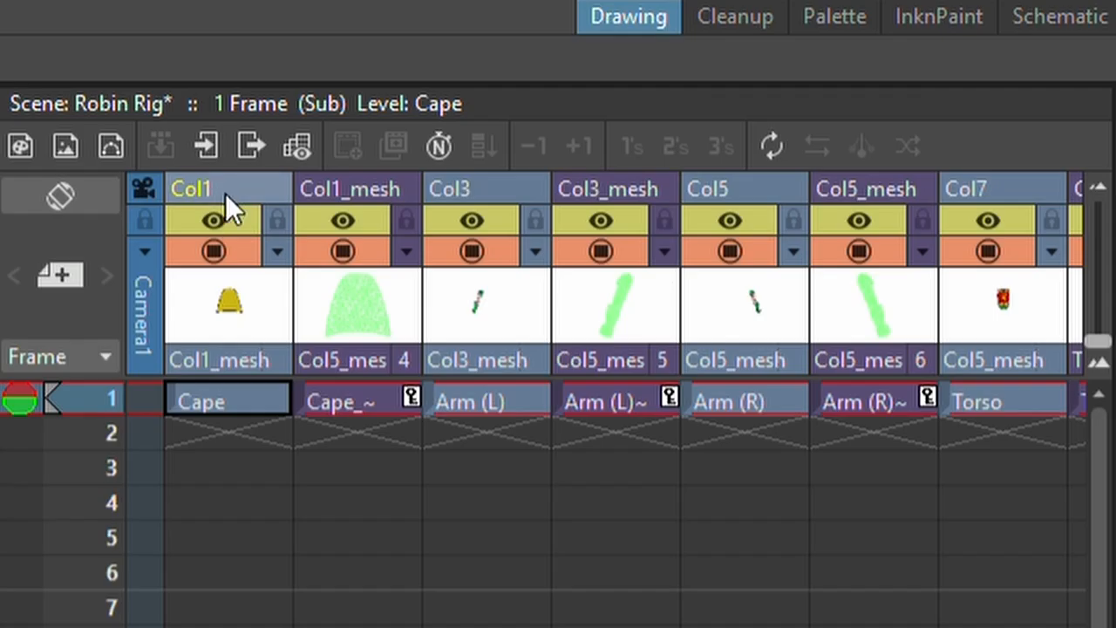
# Examine the sub-xsheet's drawing columns and their matching mesh columns, from the cape and arms through the legs, neck, face and mask.
pyautogui.click(228, 193)
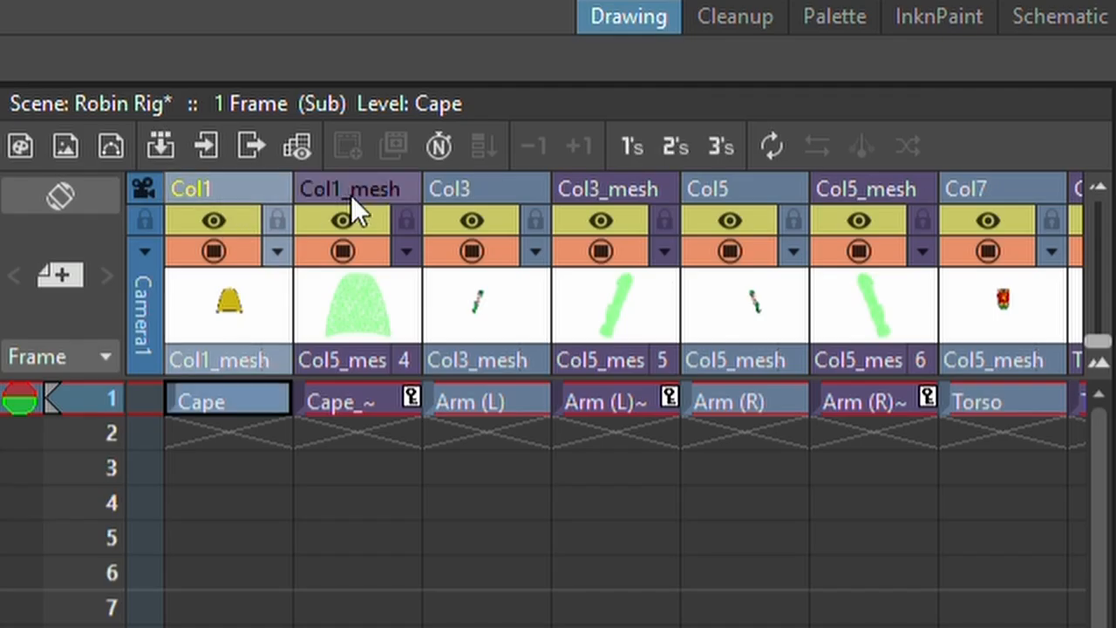
pyautogui.click(467, 182)
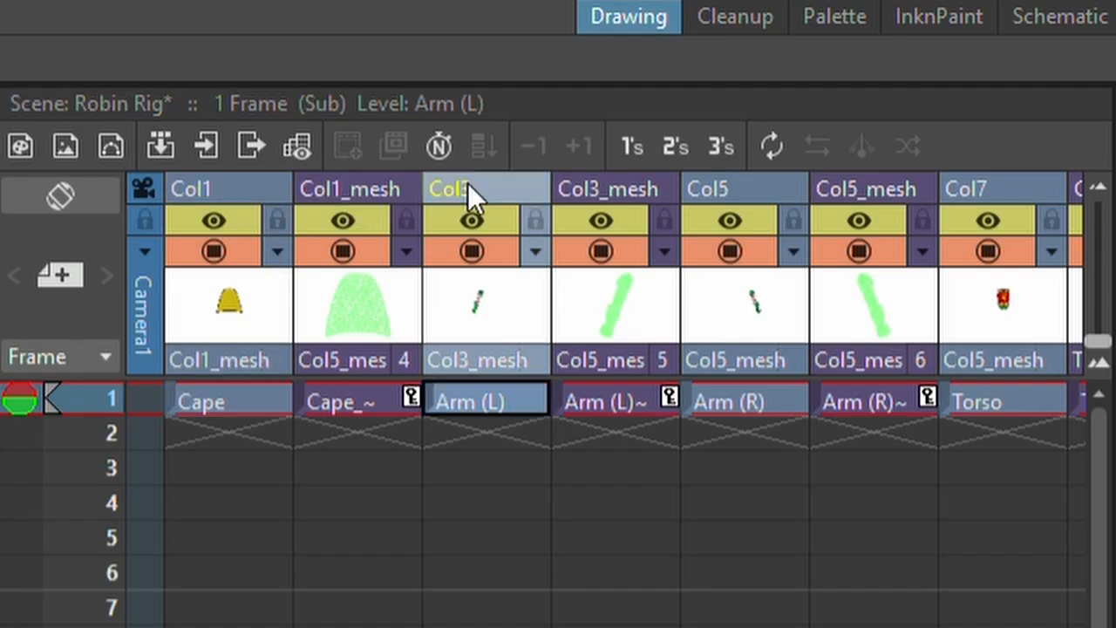
pyautogui.click(630, 186)
pyautogui.click(256, 197)
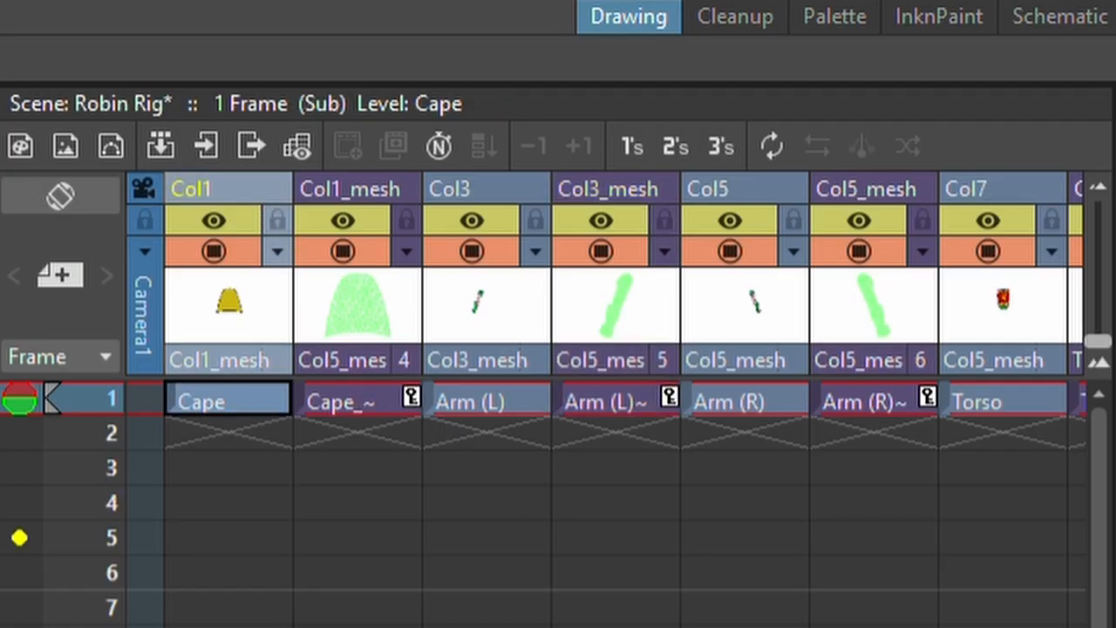
pyautogui.hscroll(9, 604, 399)
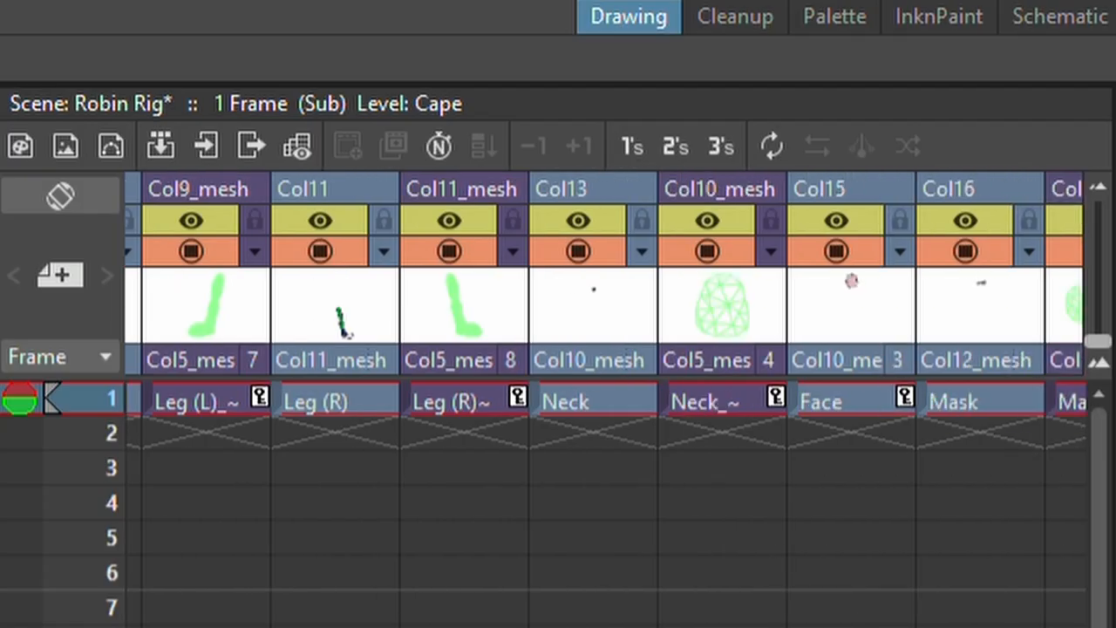
pyautogui.hscroll(3, 604, 399)
pyautogui.hscroll(-9, 604, 400)
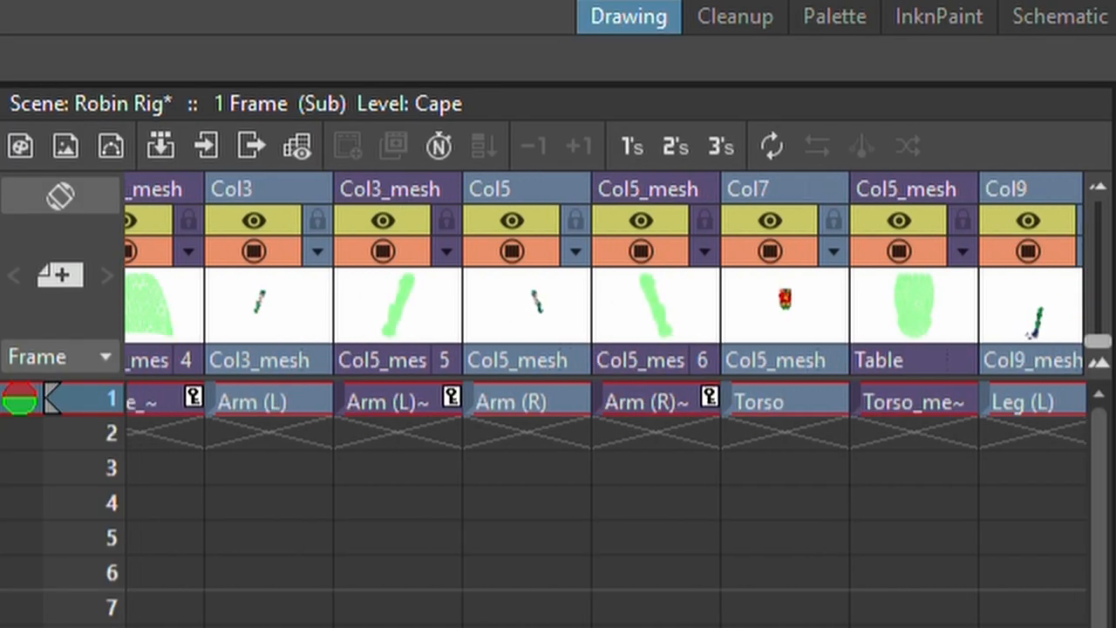
pyautogui.hscroll(-3, 604, 399)
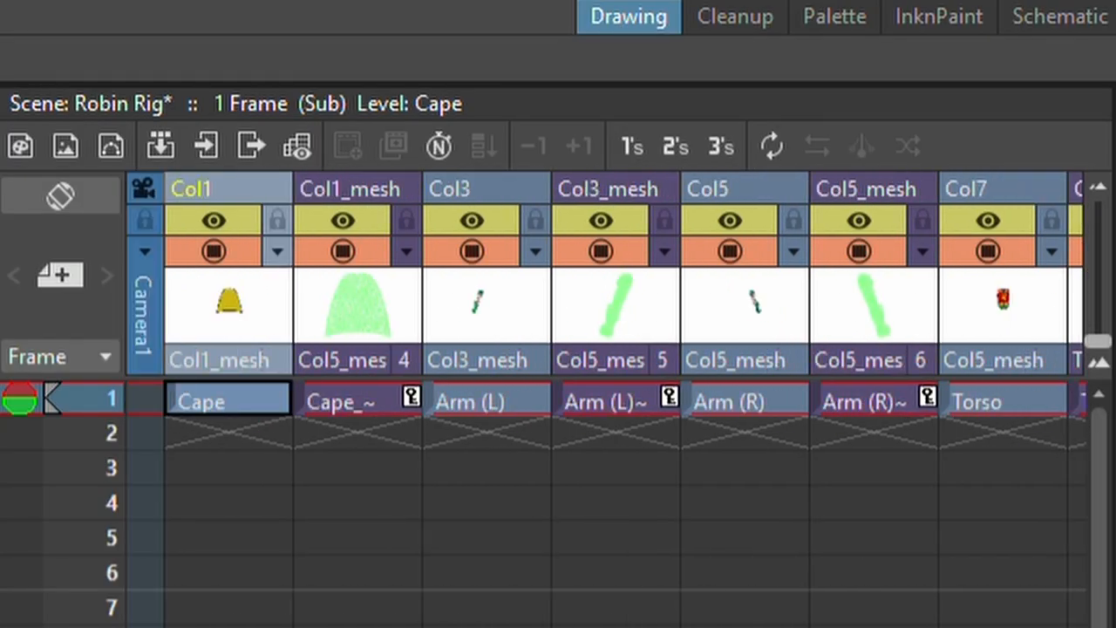
# Try moving the Cape drawing column separately from its mesh, and undo the move.
pyautogui.click(350, 189)
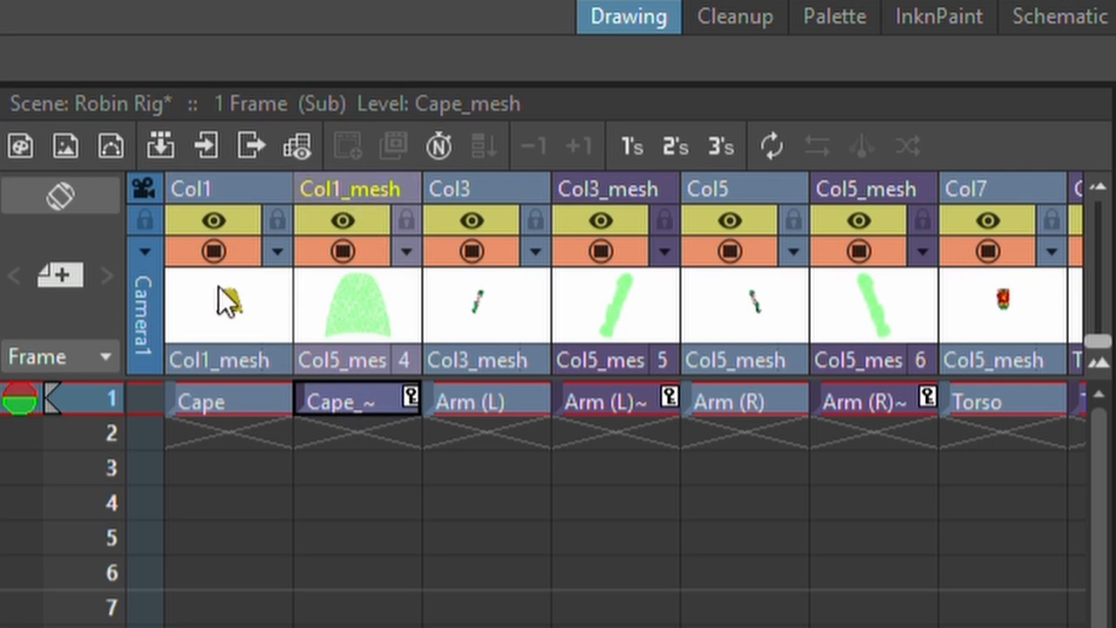
pyautogui.click(201, 197)
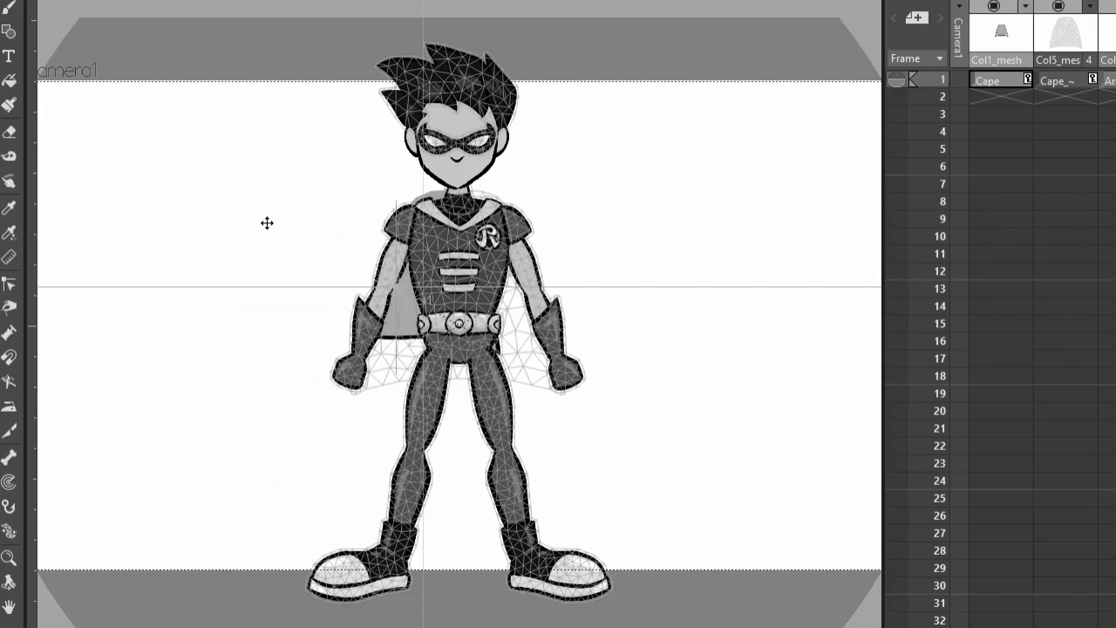
pyautogui.hotkey('ctrl', 'z')
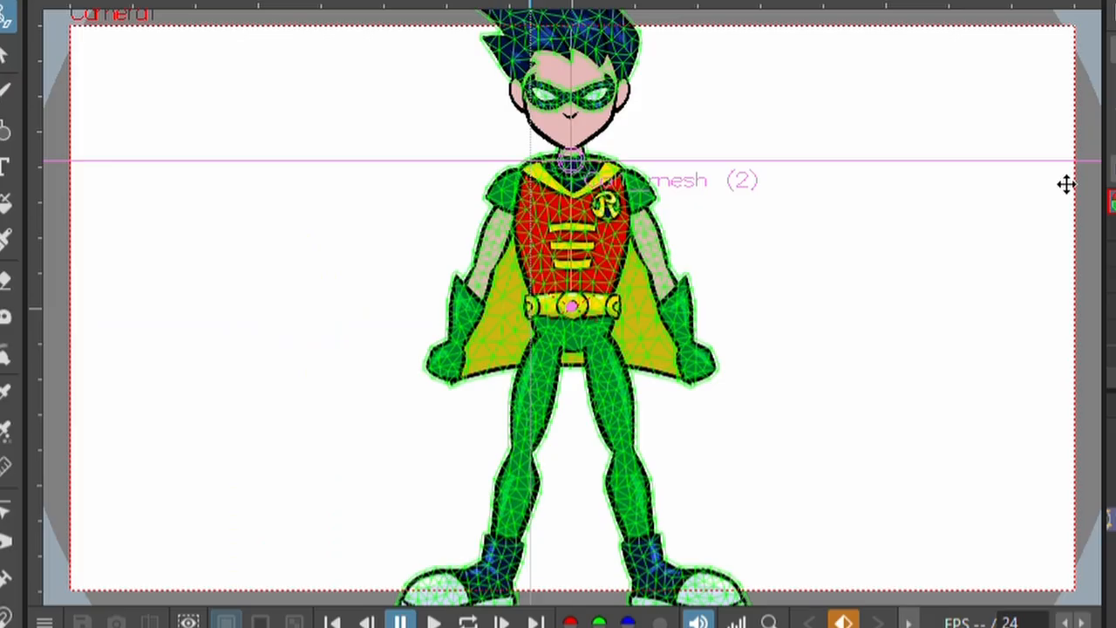
# Try rotating the cape's mesh column around its pivot at the neck, and undo the rotation.
pyautogui.moveTo(514, 304); pyautogui.dragTo(613, 297)
pyautogui.moveTo(635, 173); pyautogui.dragTo(605, 151)
pyautogui.hotkey('ctrl', 'z')
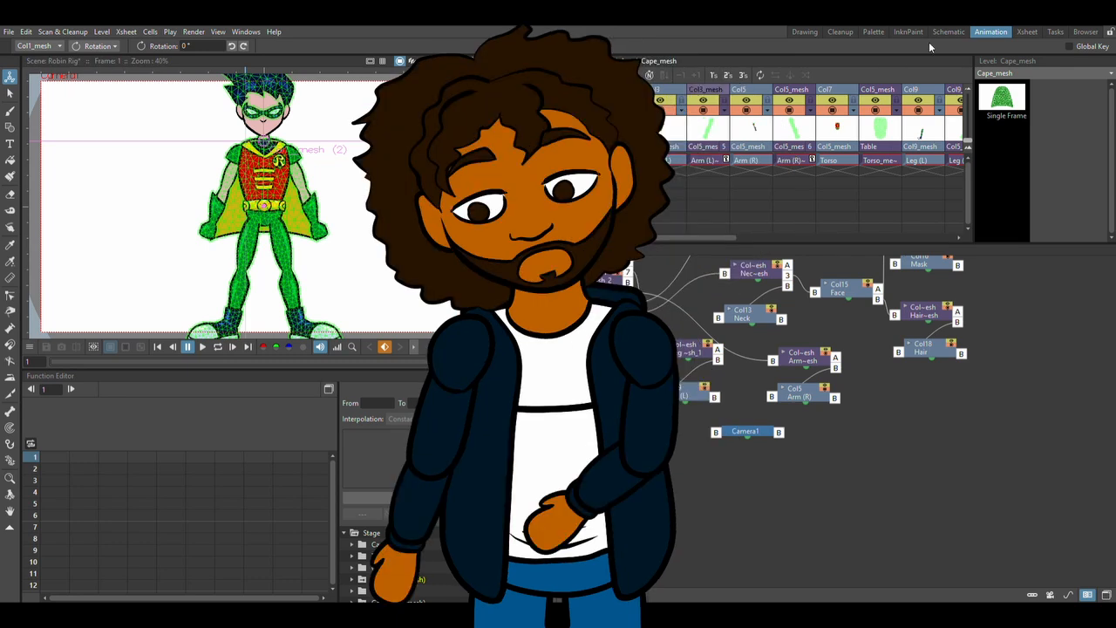
# Return to the Drawing workspace, select the cape's mesh column, and set the Plastic tool to Animate mode.
pyautogui.click(816, 32)
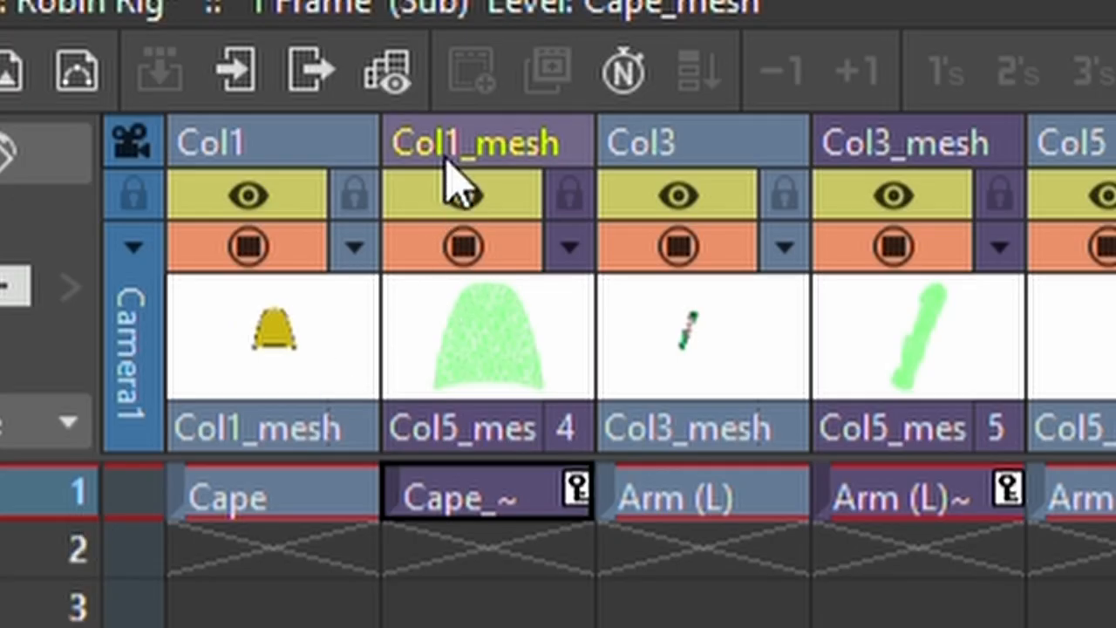
pyautogui.click(707, 92)
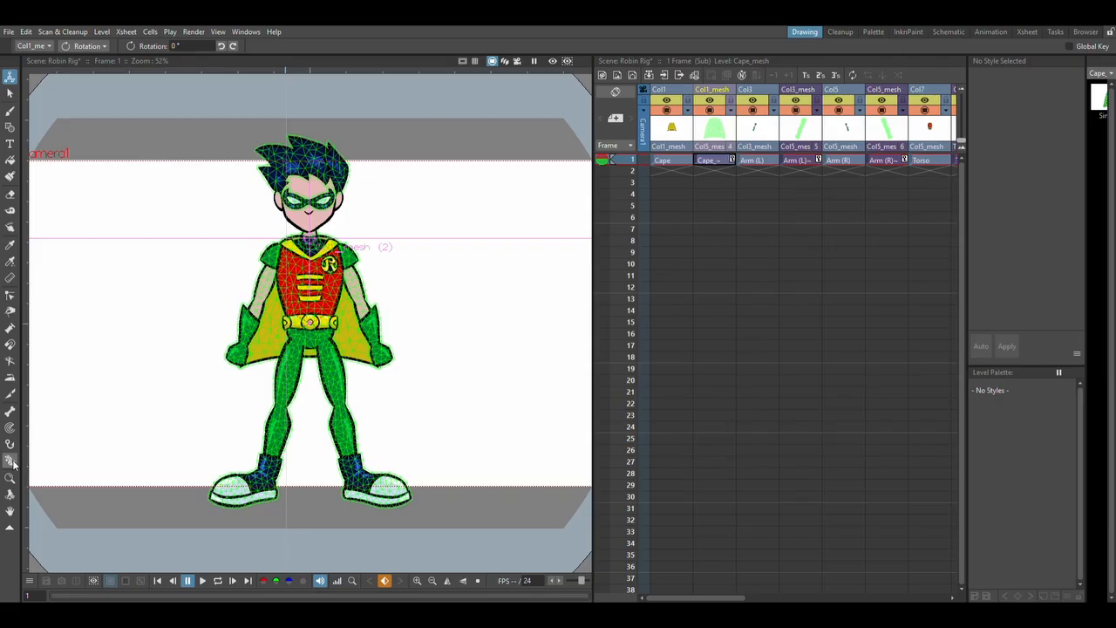
pyautogui.click(96, 309)
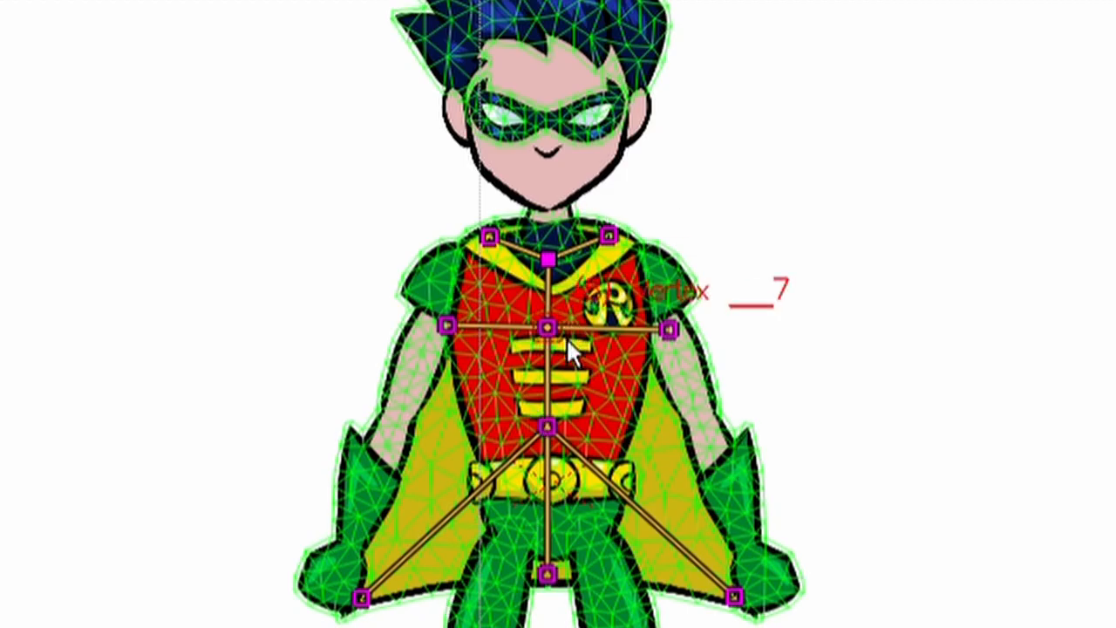
pyautogui.moveTo(565, 336); pyautogui.dragTo(524, 344)
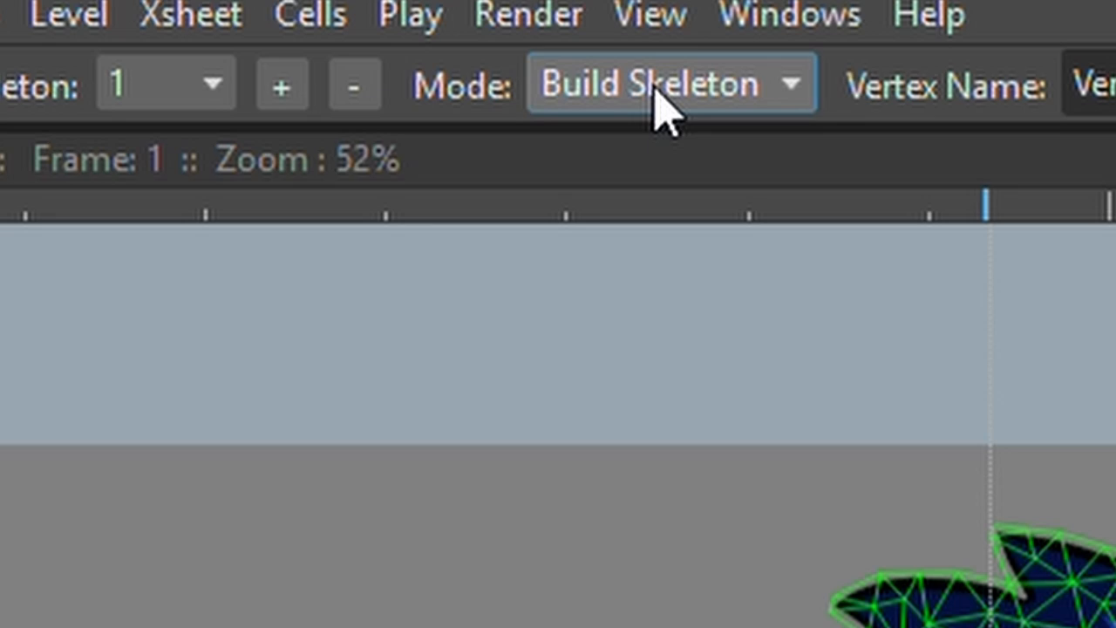
pyautogui.click(656, 87)
pyautogui.click(686, 246)
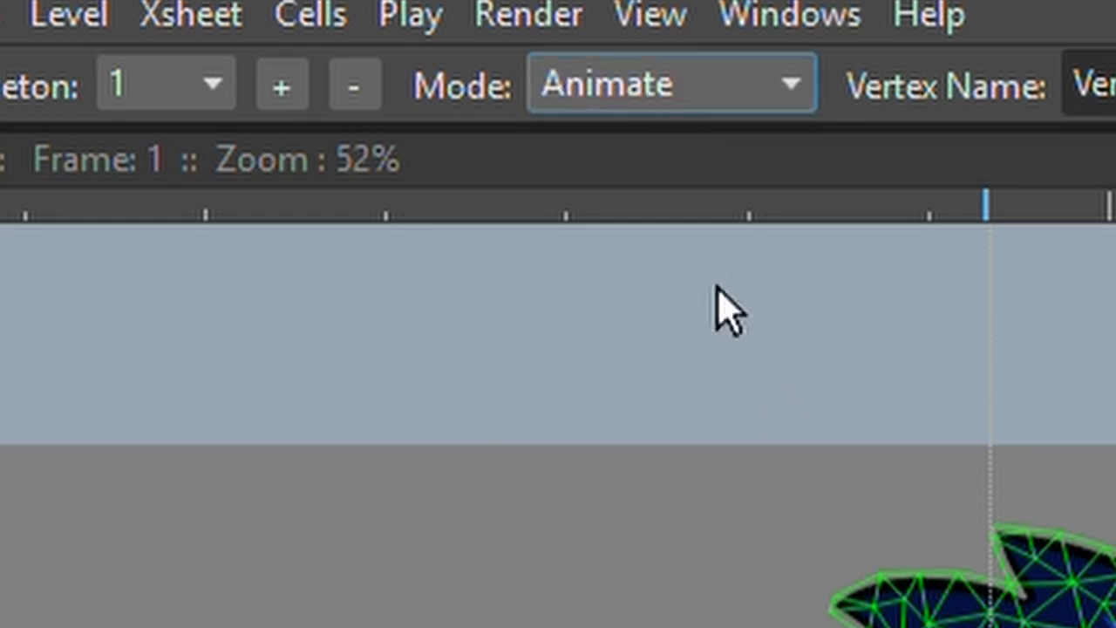
# Try bending the cape with its skeleton vertices, and swing the cape mesh out past the character's right arm with the Animate tool.
pyautogui.moveTo(559, 204); pyautogui.dragTo(586, 249)
pyautogui.moveTo(561, 305); pyautogui.dragTo(633, 292)
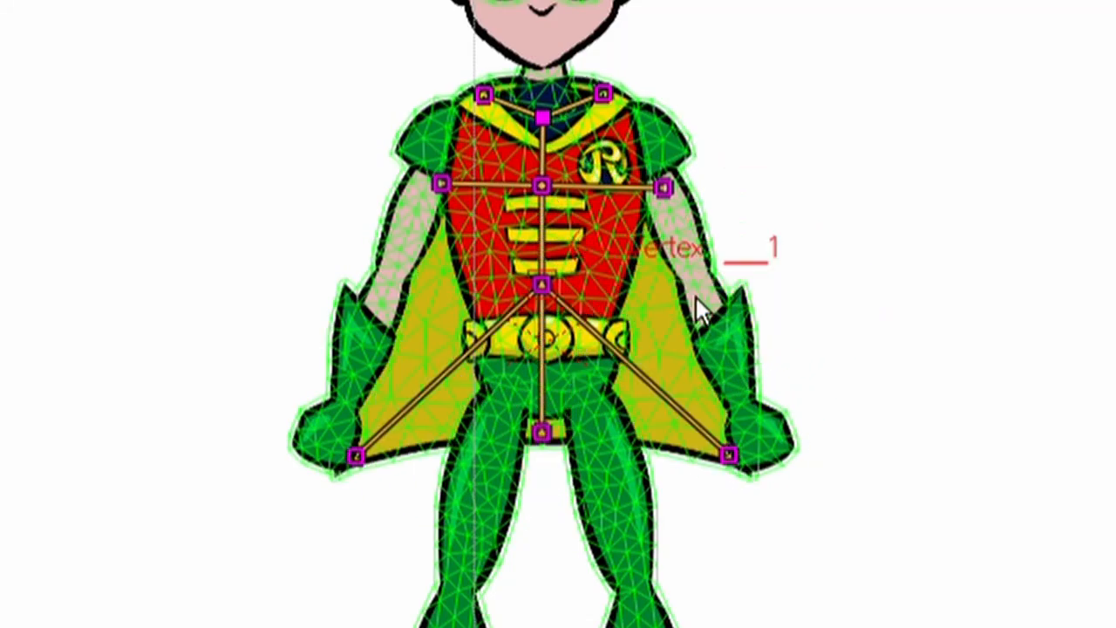
pyautogui.press('e')
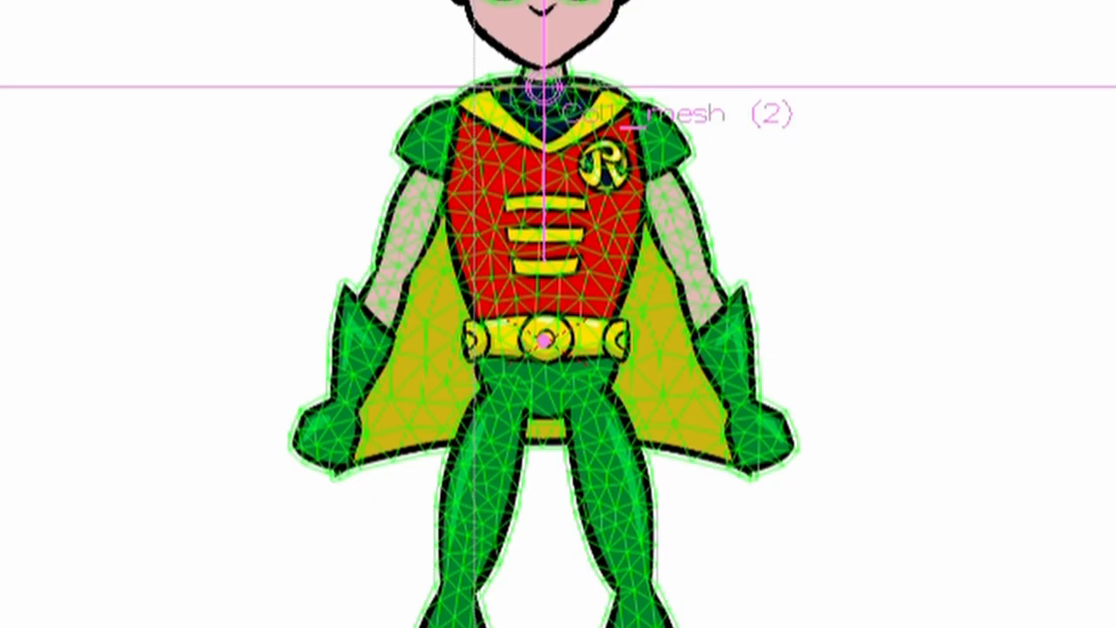
pyautogui.moveTo(627, 71); pyautogui.dragTo(677, 93)
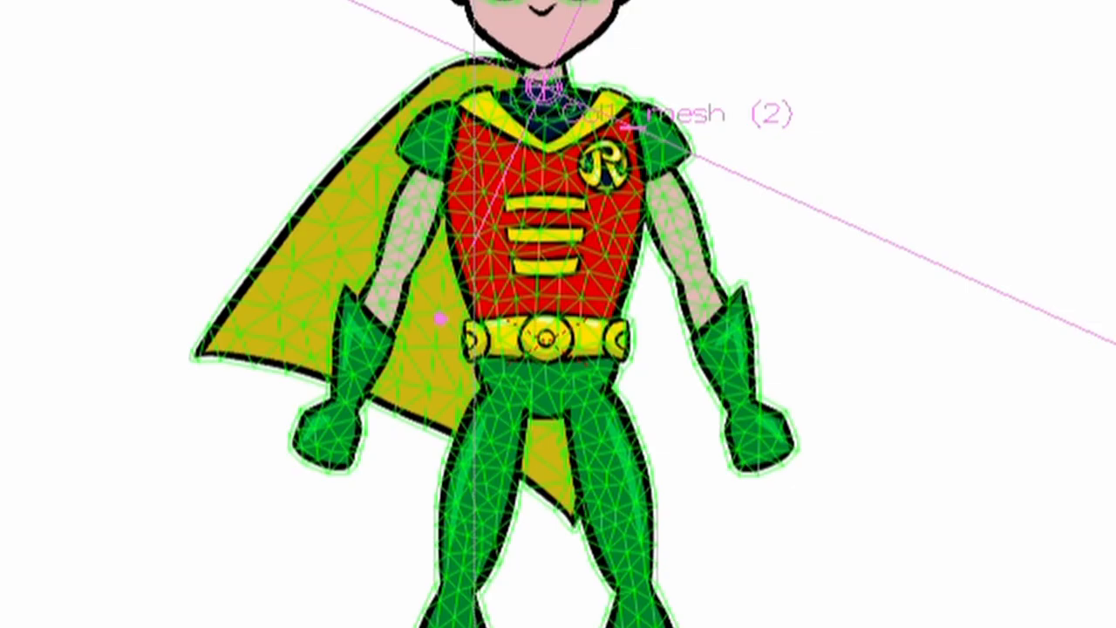
# Try reshaping the rotated cape with the Plastic tool through its outer corner, hem and side vertices, and undo the cape changes.
pyautogui.press('x')
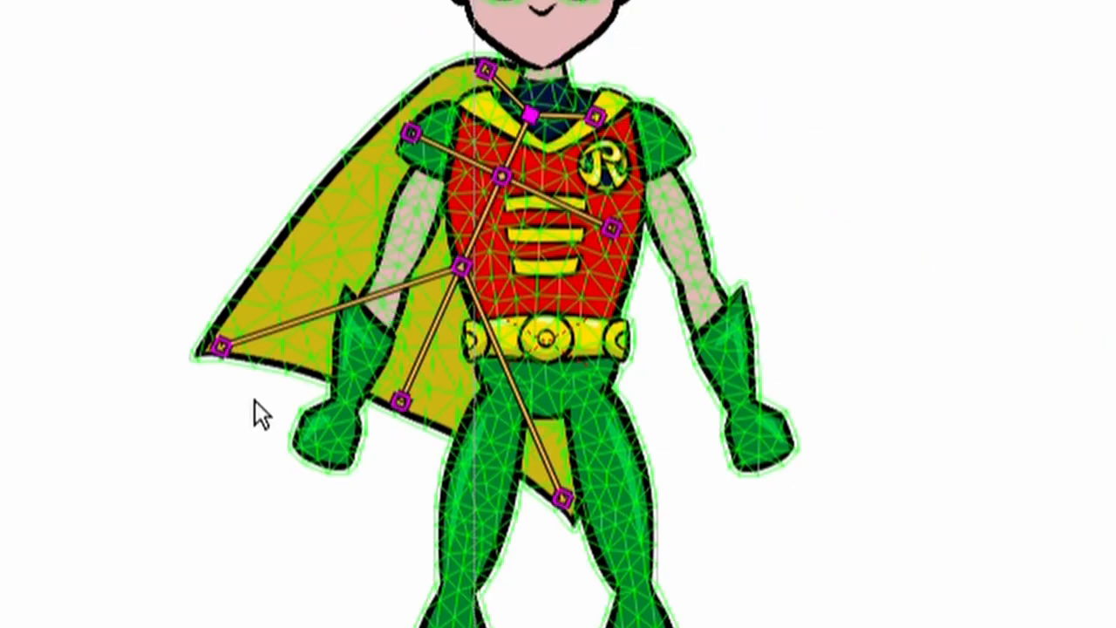
pyautogui.moveTo(232, 371); pyautogui.dragTo(274, 403)
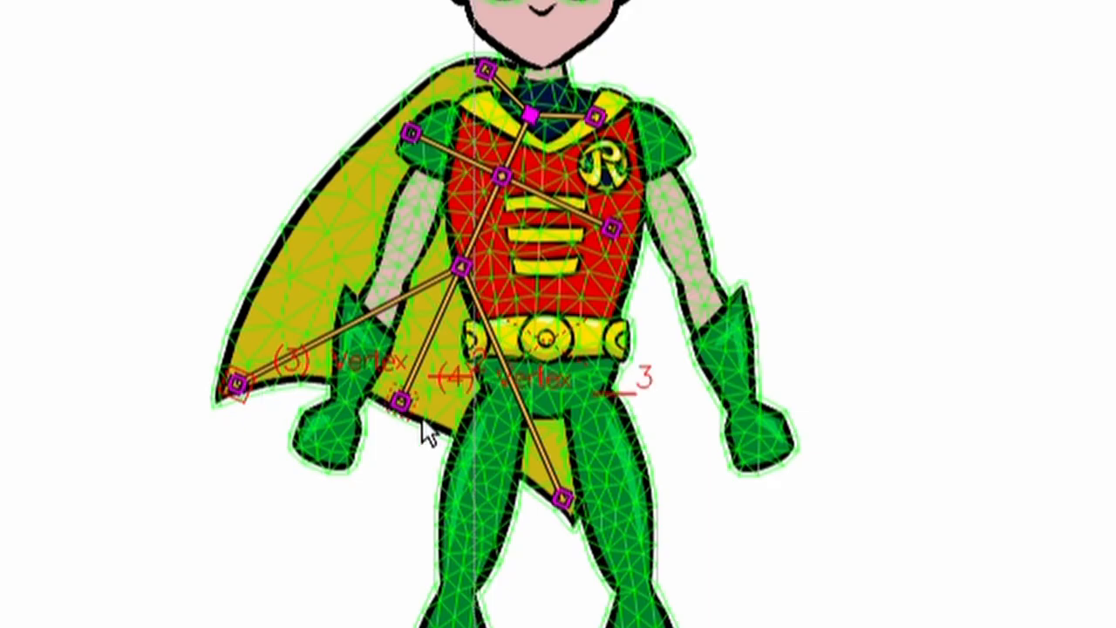
pyautogui.moveTo(427, 433)
pyautogui.mouseDown()
pyautogui.moveTo(347, 389)
pyautogui.moveTo(410, 424)
pyautogui.moveTo(364, 414)
pyautogui.moveTo(427, 433)
pyautogui.moveTo(412, 429)
pyautogui.mouseUp()
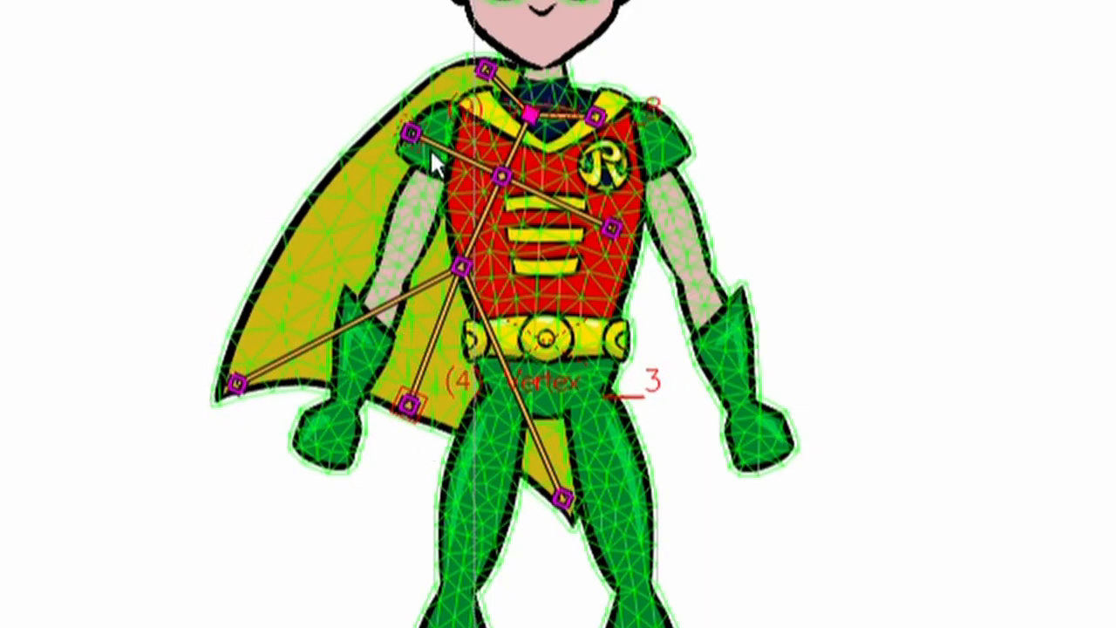
pyautogui.moveTo(430, 153); pyautogui.dragTo(387, 81)
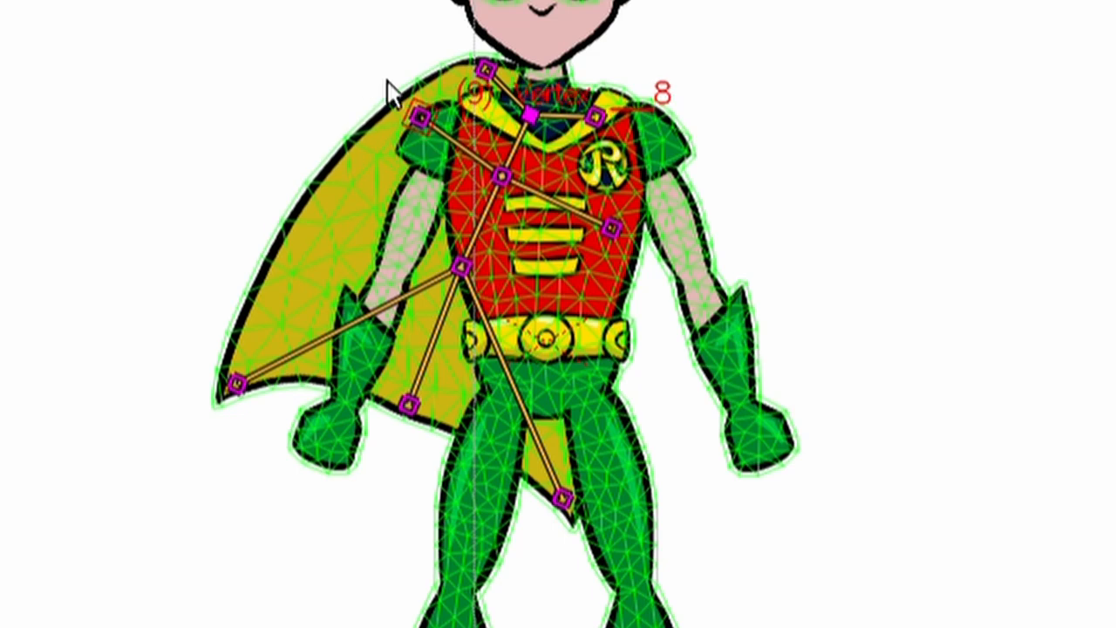
pyautogui.hotkey('ctrl', 'z')
pyautogui.hotkey('ctrl', 'z')
pyautogui.hotkey('ctrl', 'z')
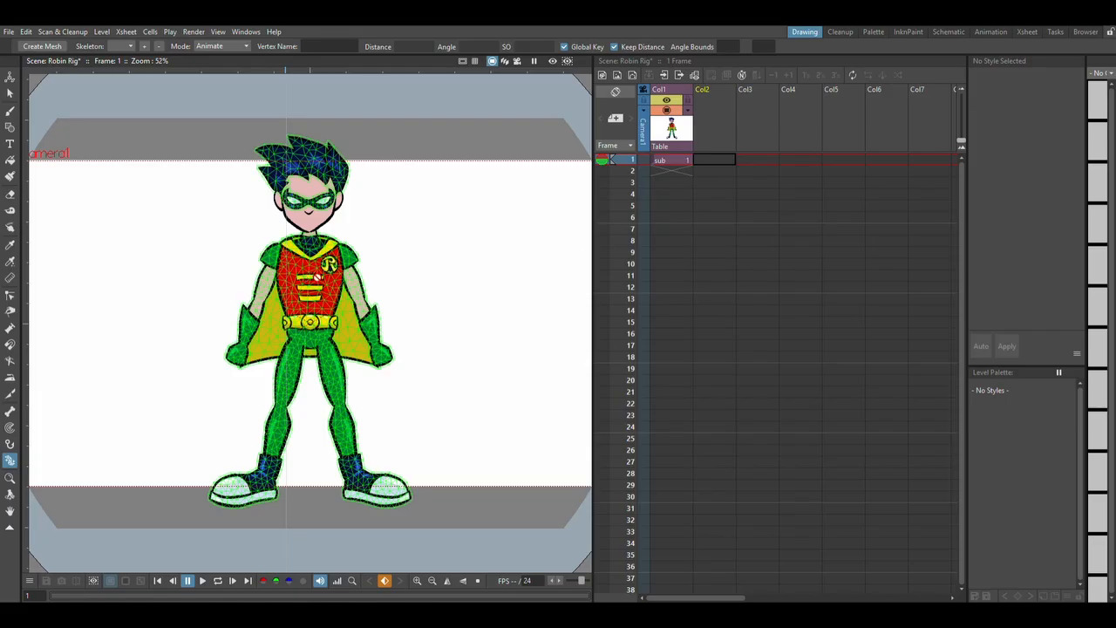
# Reopen the character's sub-xsheet with the Animate tool active and select the Arm (L) mesh column.
pyautogui.click(679, 89)
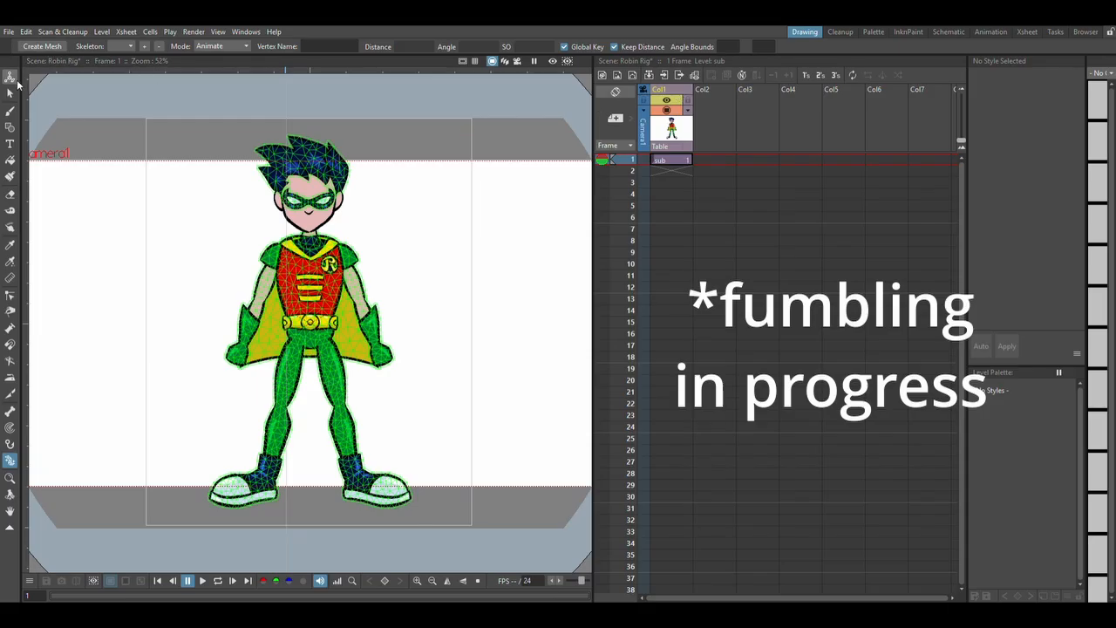
pyautogui.click(15, 80)
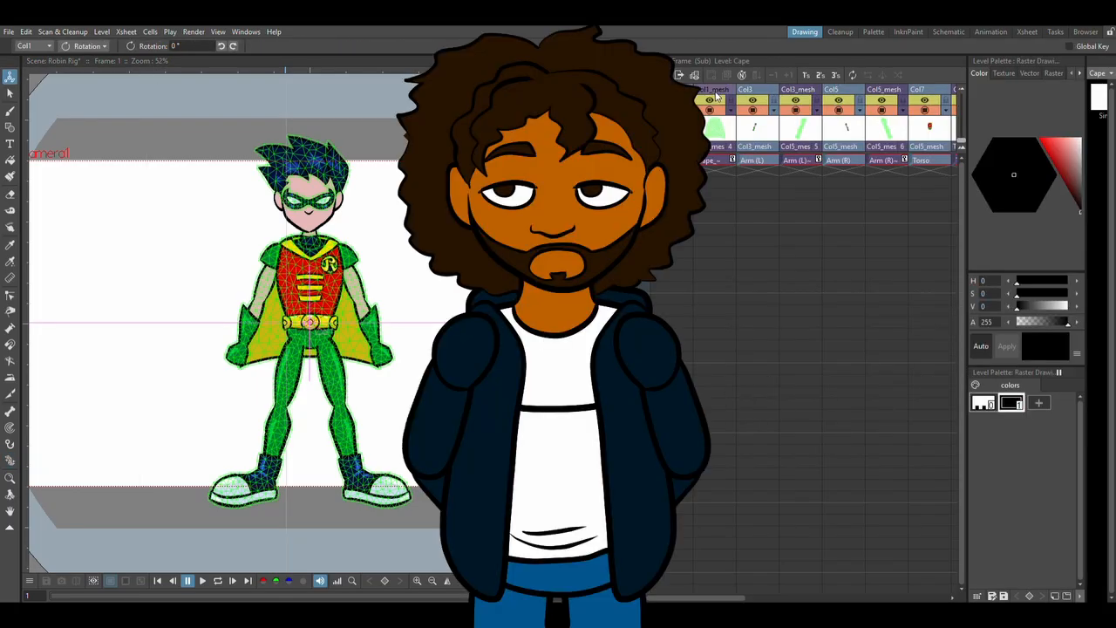
pyautogui.click(715, 90)
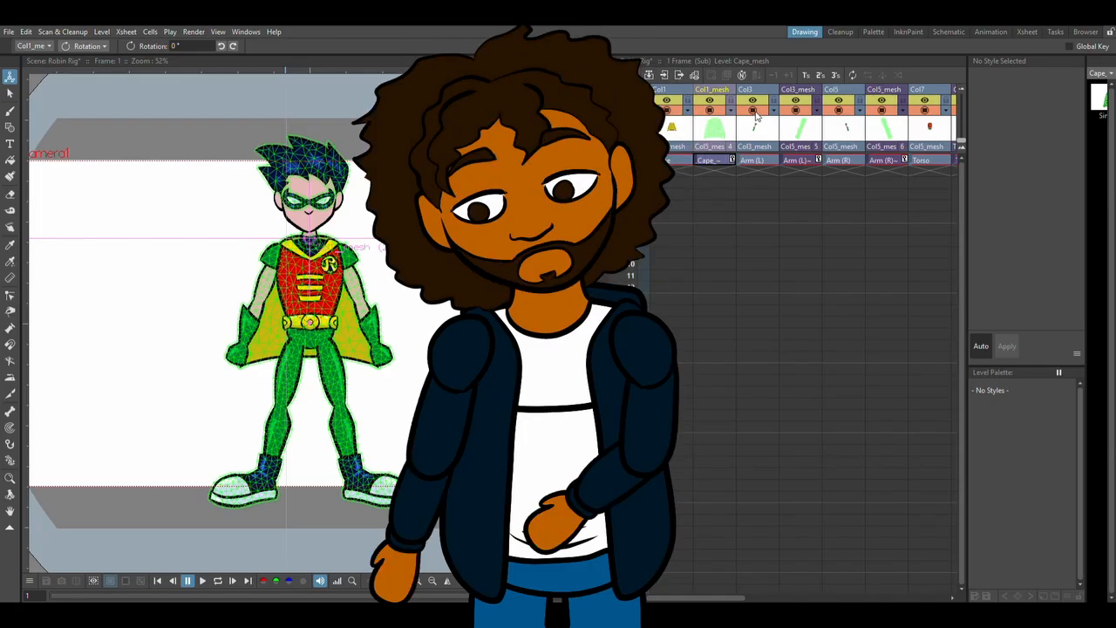
pyautogui.click(795, 92)
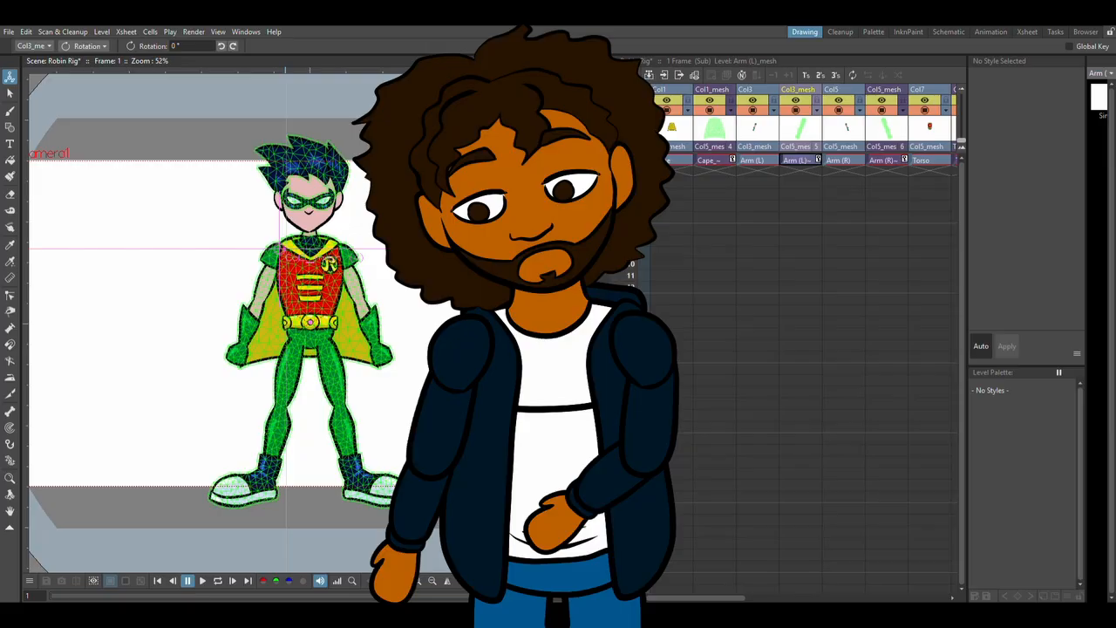
# Try rotating the Arm (L) mesh upward around the shoulder, and undo the rotation.
pyautogui.moveTo(262, 225); pyautogui.dragTo(295, 242)
pyautogui.moveTo(519, 478); pyautogui.dragTo(363, 337)
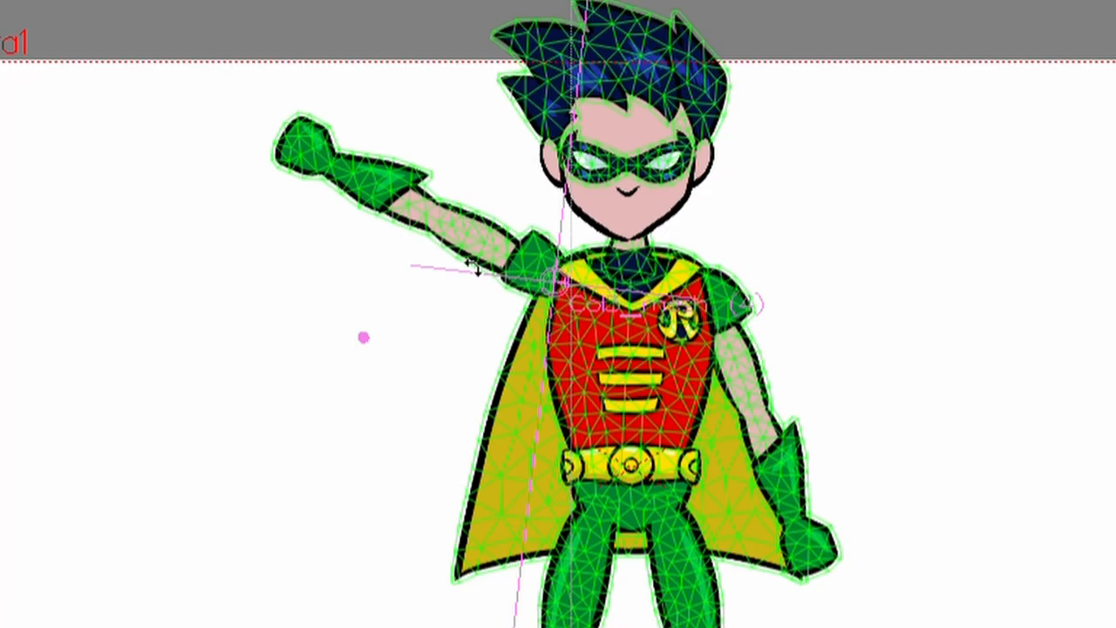
pyautogui.hotkey('ctrl', 'z')
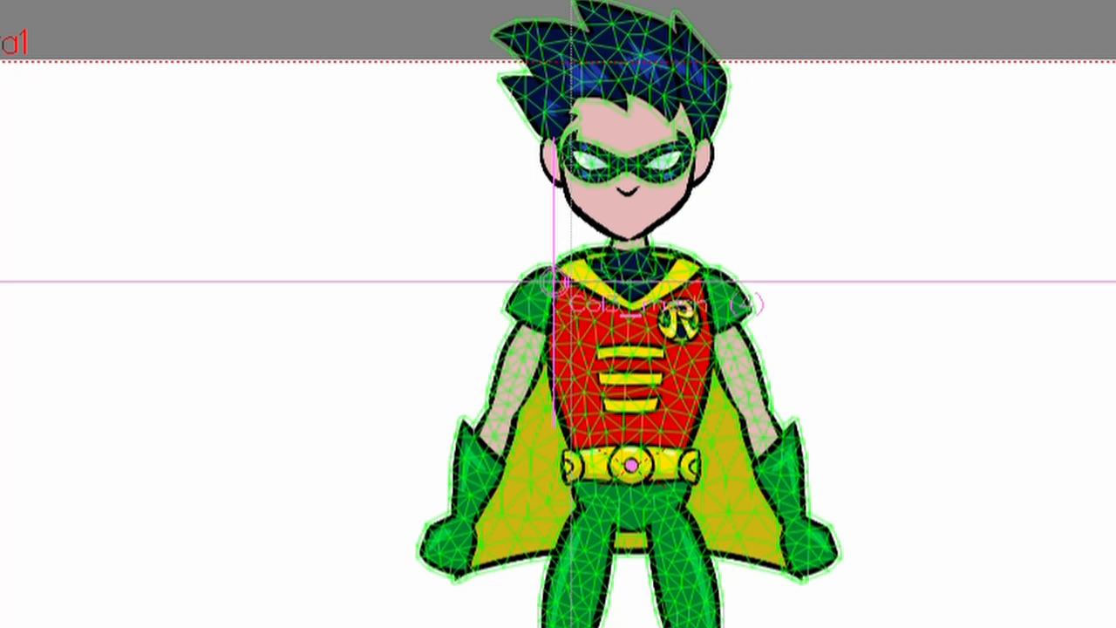
# Try bending the Arm (L) mesh at its wrist vertex with the Plastic tool.
pyautogui.press('x')
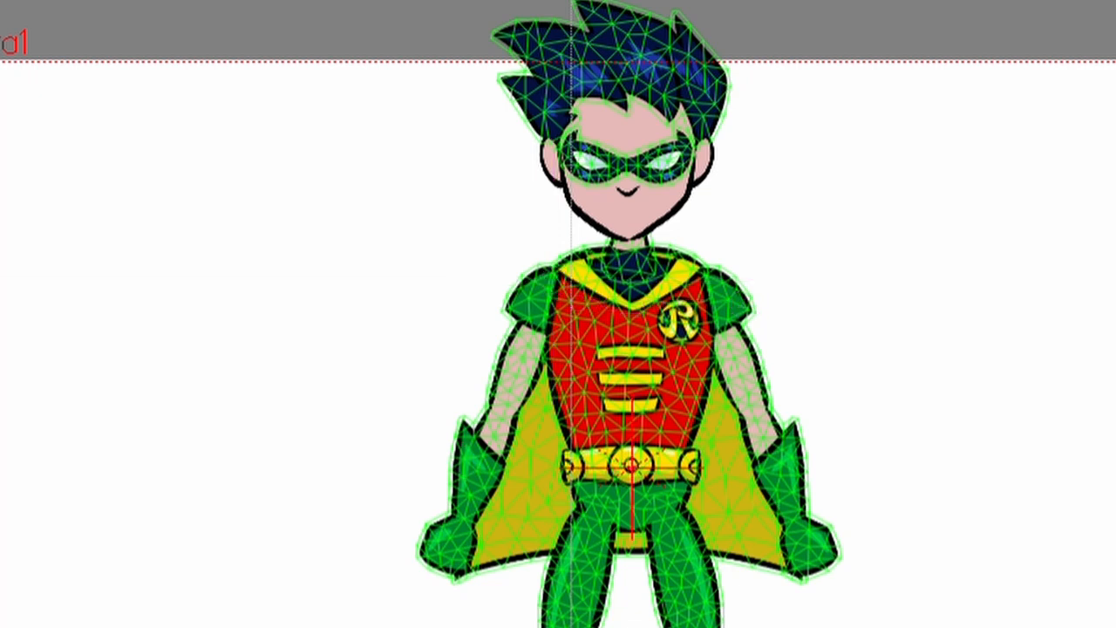
pyautogui.press('x')
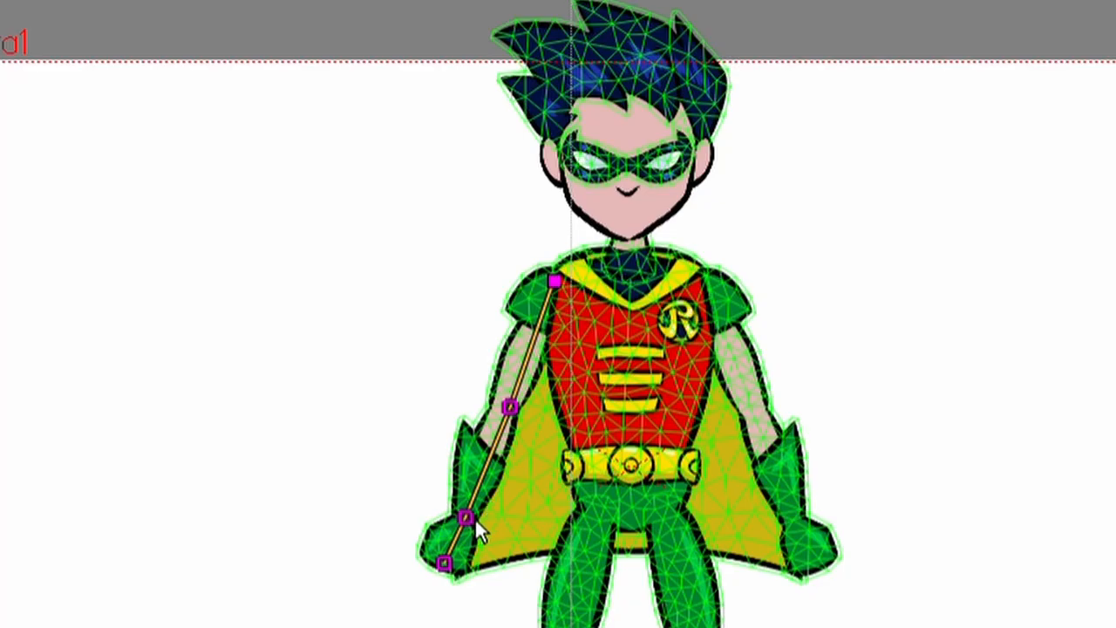
pyautogui.moveTo(476, 520)
pyautogui.mouseDown()
pyautogui.moveTo(478, 530)
pyautogui.moveTo(527, 510)
pyautogui.moveTo(497, 524)
pyautogui.moveTo(549, 521)
pyautogui.moveTo(582, 464)
pyautogui.moveTo(475, 522)
pyautogui.moveTo(387, 430)
pyautogui.moveTo(417, 398)
pyautogui.moveTo(496, 528)
pyautogui.mouseUp()
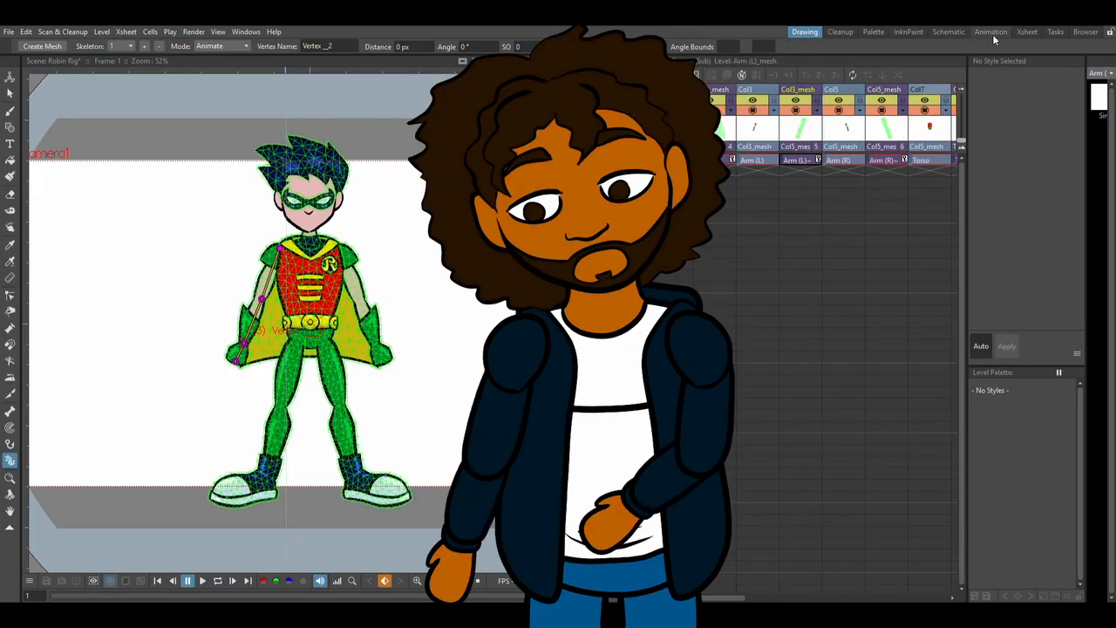
pyautogui.click(958, 33)
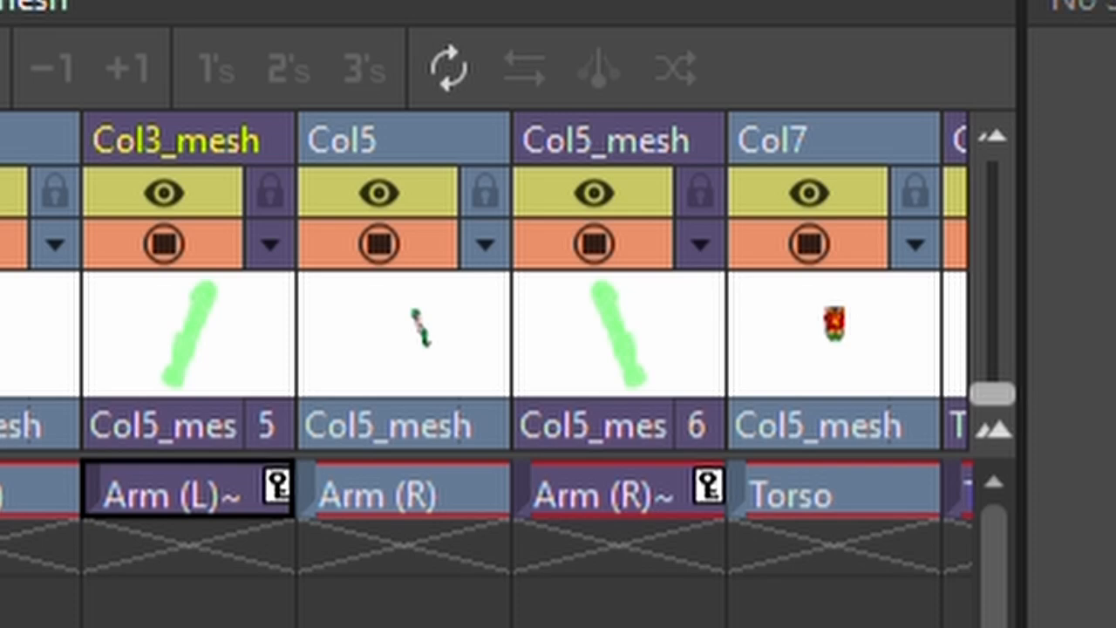
# Select the Torso mesh column, try bending the torso through its upper and middle skeleton vertices, and undo each change.
pyautogui.hscroll(5, 485, 366)
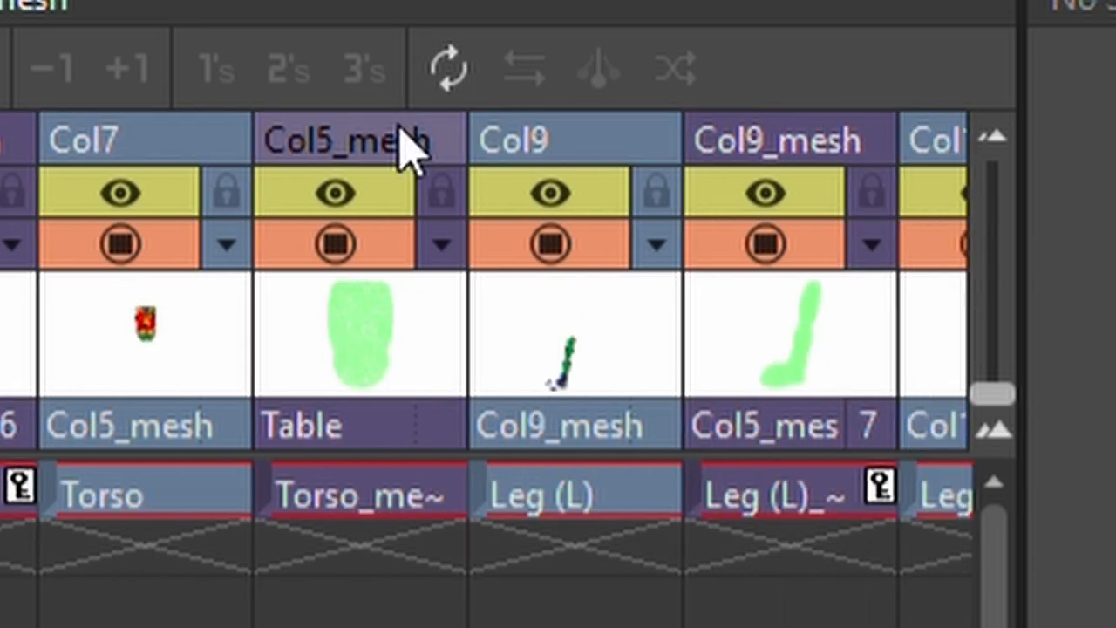
pyautogui.click(403, 144)
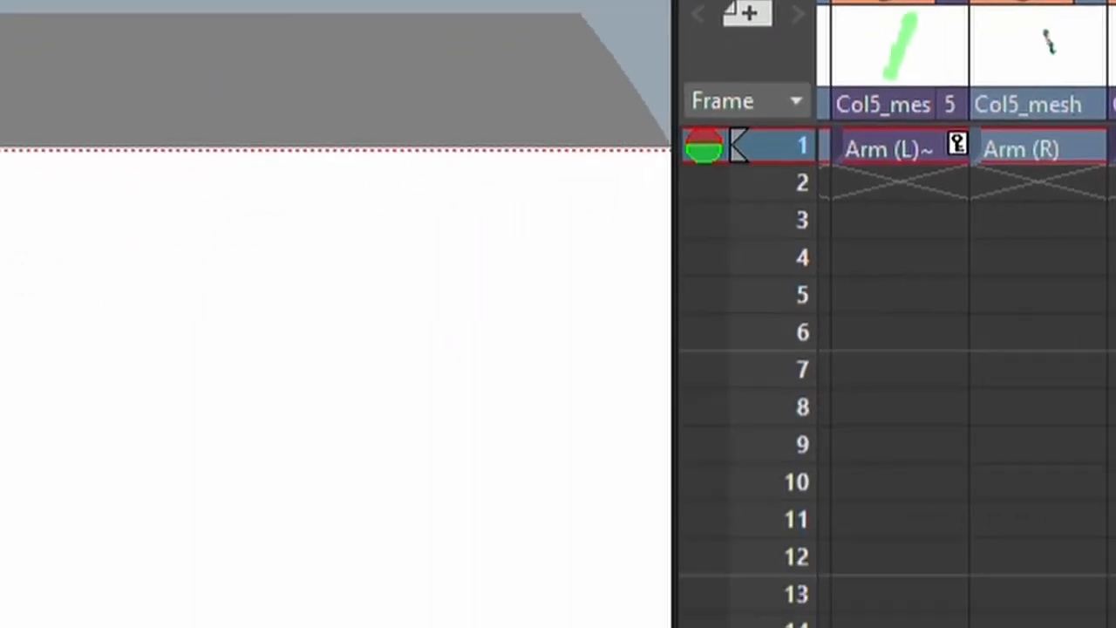
pyautogui.moveTo(584, 346)
pyautogui.mouseDown()
pyautogui.moveTo(573, 343)
pyautogui.moveTo(630, 336)
pyautogui.moveTo(528, 345)
pyautogui.moveTo(581, 327)
pyautogui.moveTo(583, 345)
pyautogui.moveTo(622, 358)
pyautogui.moveTo(584, 361)
pyautogui.moveTo(610, 365)
pyautogui.moveTo(597, 362)
pyautogui.mouseUp()
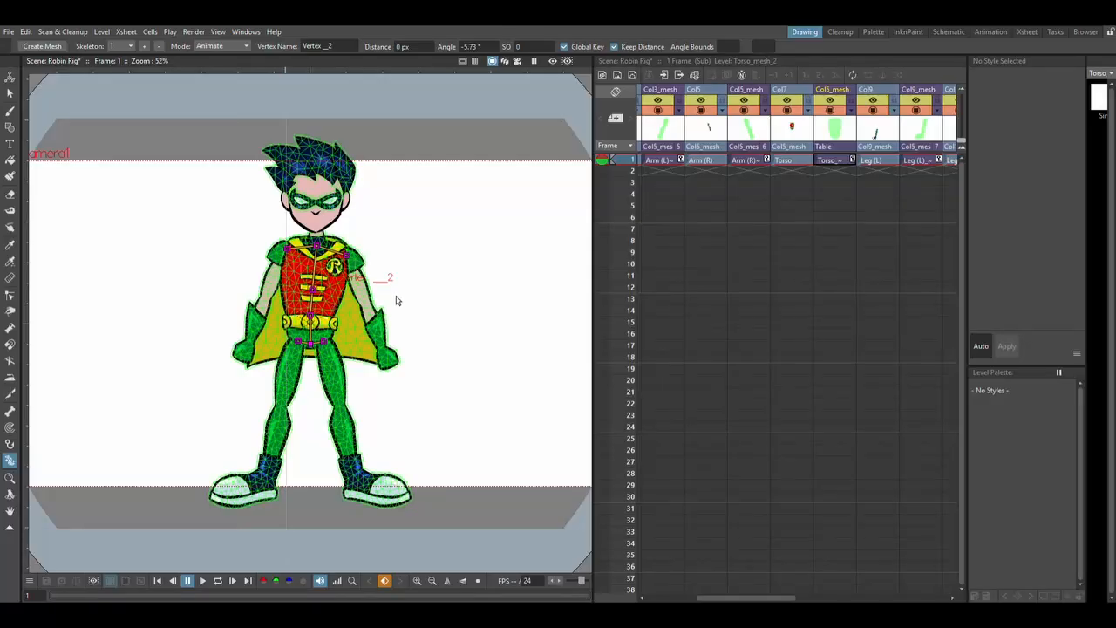
pyautogui.hotkey('ctrl', 'z')
pyautogui.moveTo(319, 297); pyautogui.dragTo(325, 327)
pyautogui.hotkey('ctrl', 'z')
pyautogui.hotkey('ctrl', 'z')
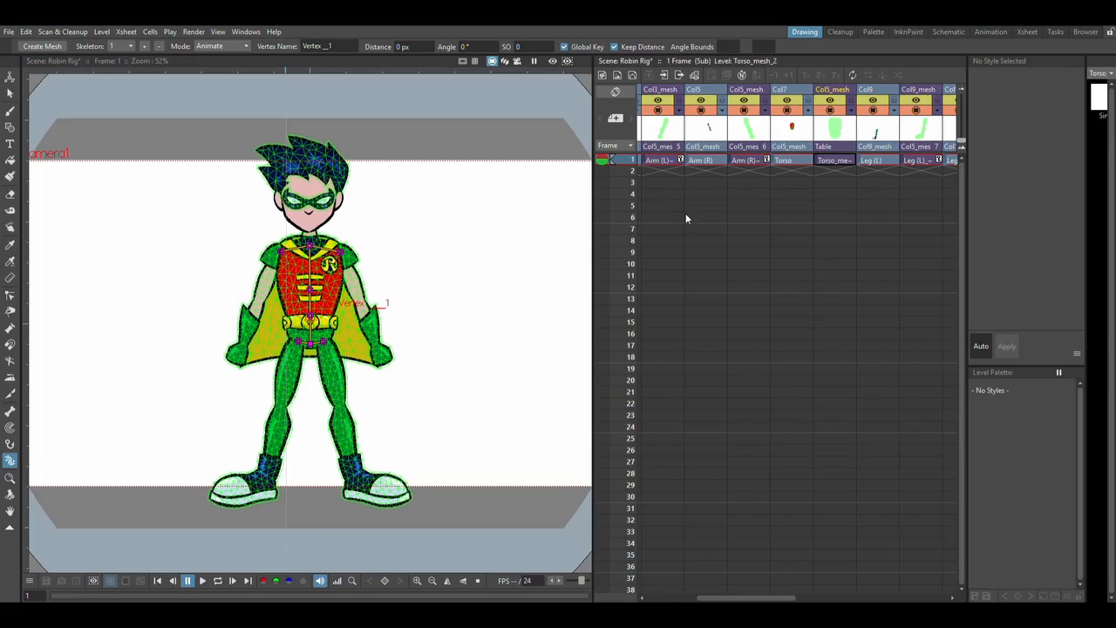
# Select the Leg (L) mesh column, try raising the knee and bending the foot through the skeleton vertices, and undo the leg changes.
pyautogui.click(914, 103)
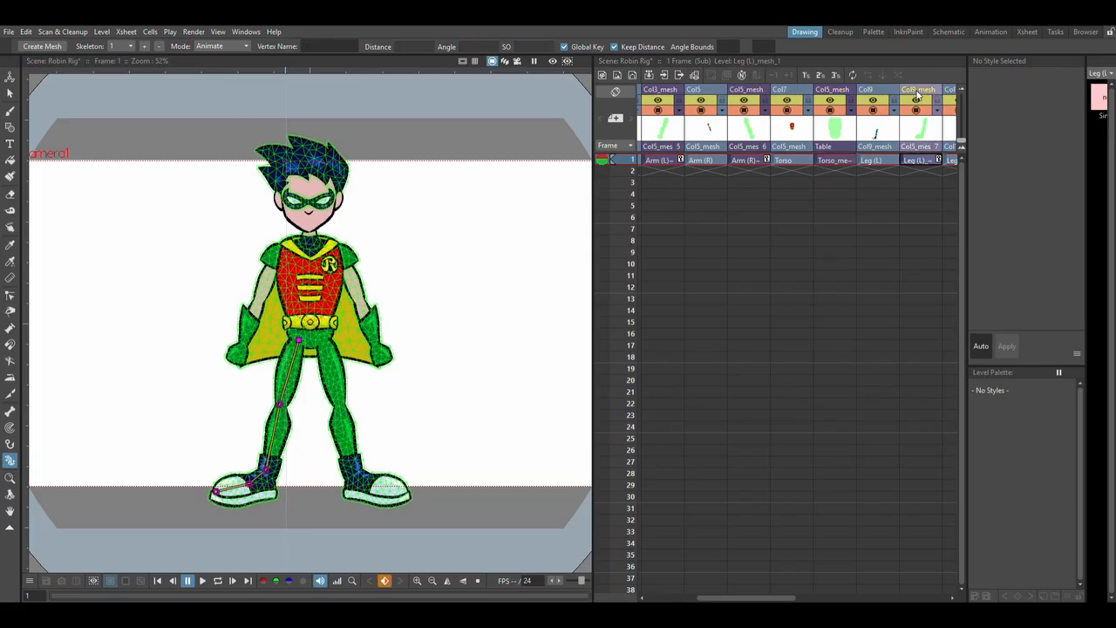
pyautogui.moveTo(282, 405); pyautogui.dragTo(258, 347)
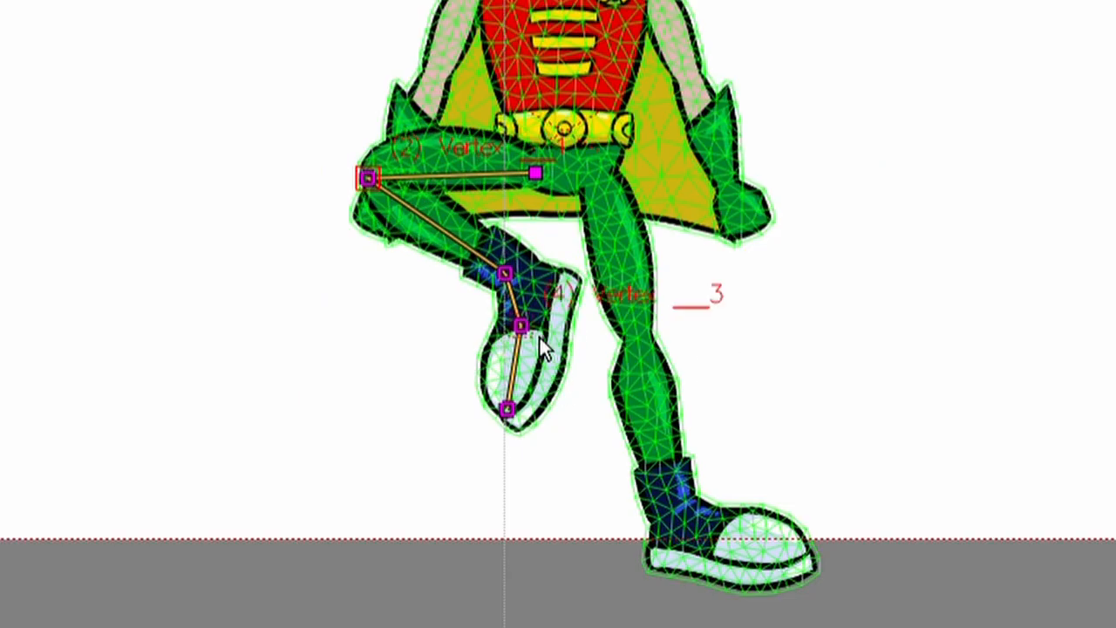
pyautogui.moveTo(539, 337); pyautogui.dragTo(546, 388)
pyautogui.moveTo(530, 425); pyautogui.dragTo(508, 410)
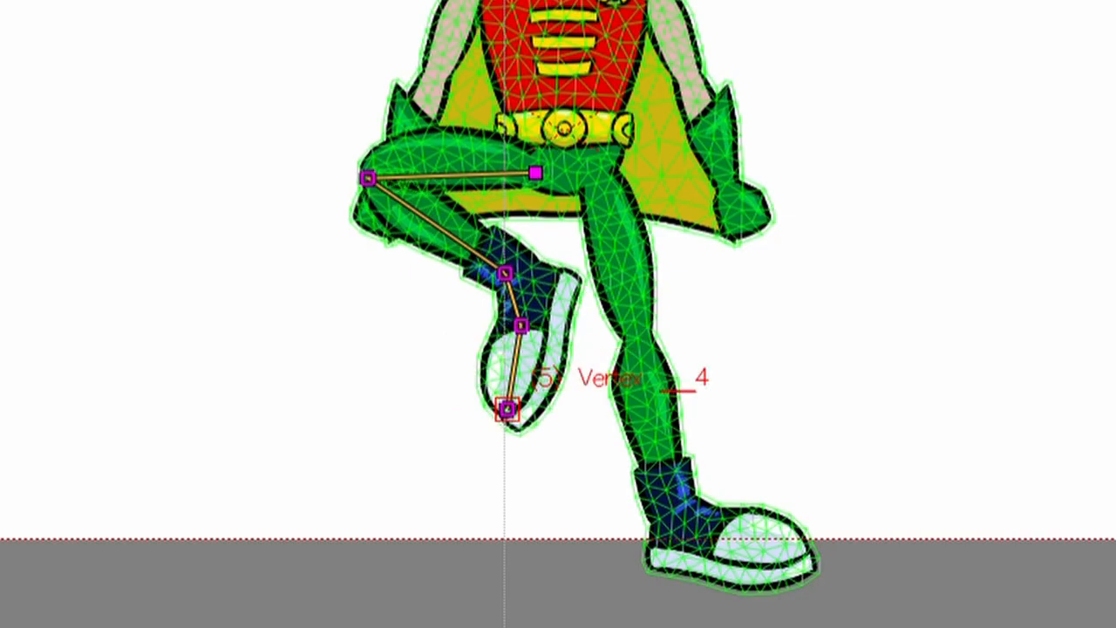
pyautogui.click(520, 325)
pyautogui.moveTo(368, 177); pyautogui.dragTo(398, 268)
pyautogui.moveTo(566, 274); pyautogui.dragTo(268, 375)
pyautogui.hotkey('ctrl', 'z')
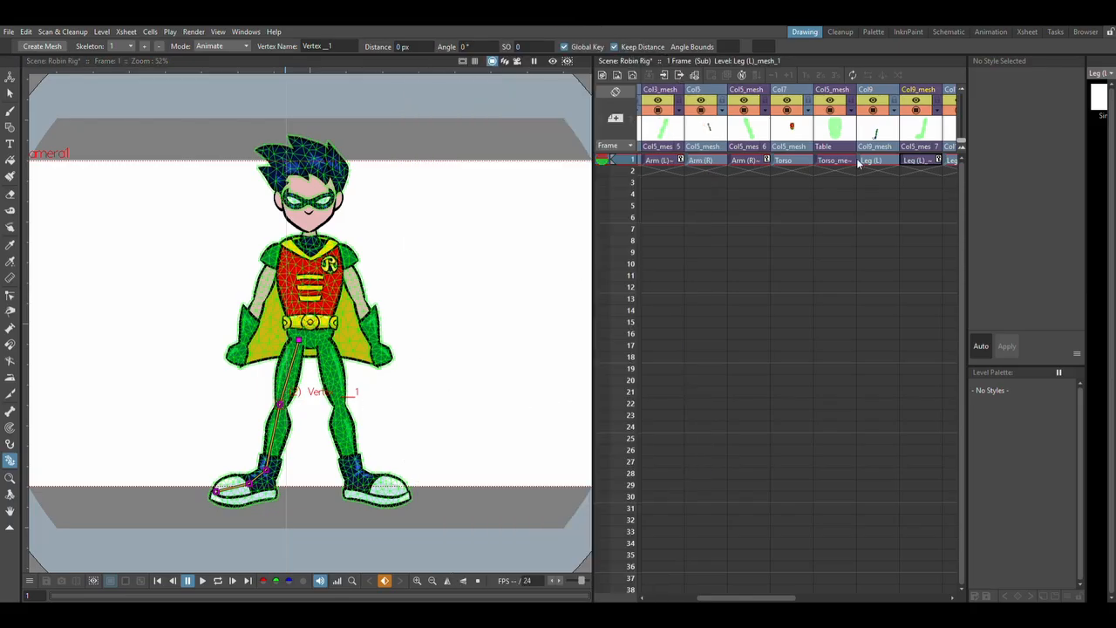
# Select the Neck mesh column and try tilting the head slightly through the top vertex of the neck skeleton.
pyautogui.moveTo(746, 598); pyautogui.dragTo(846, 598)
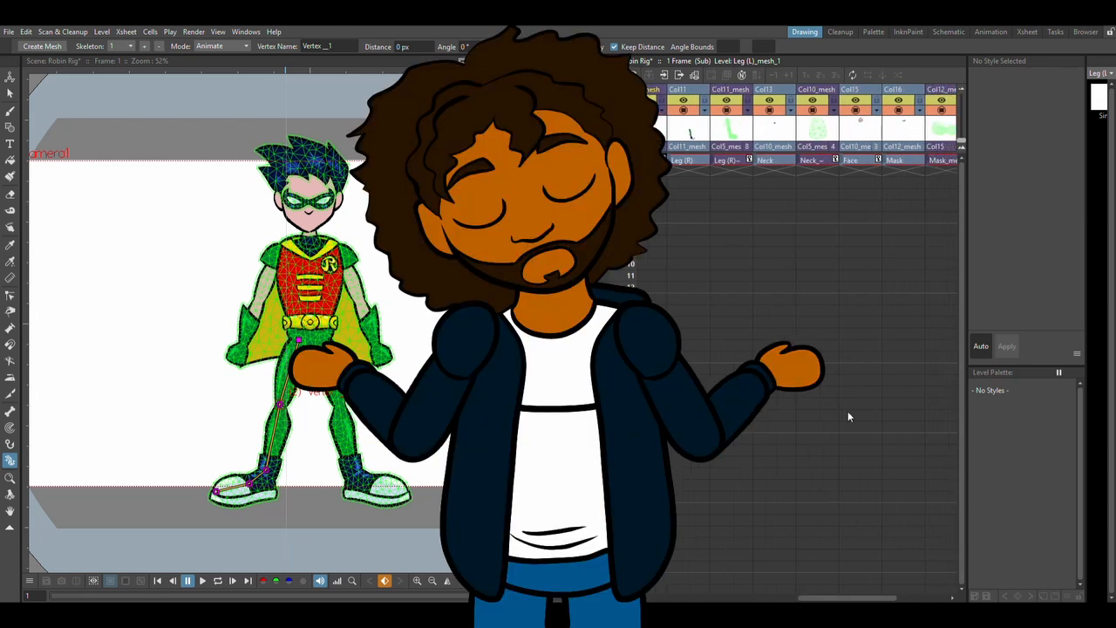
pyautogui.click(817, 89)
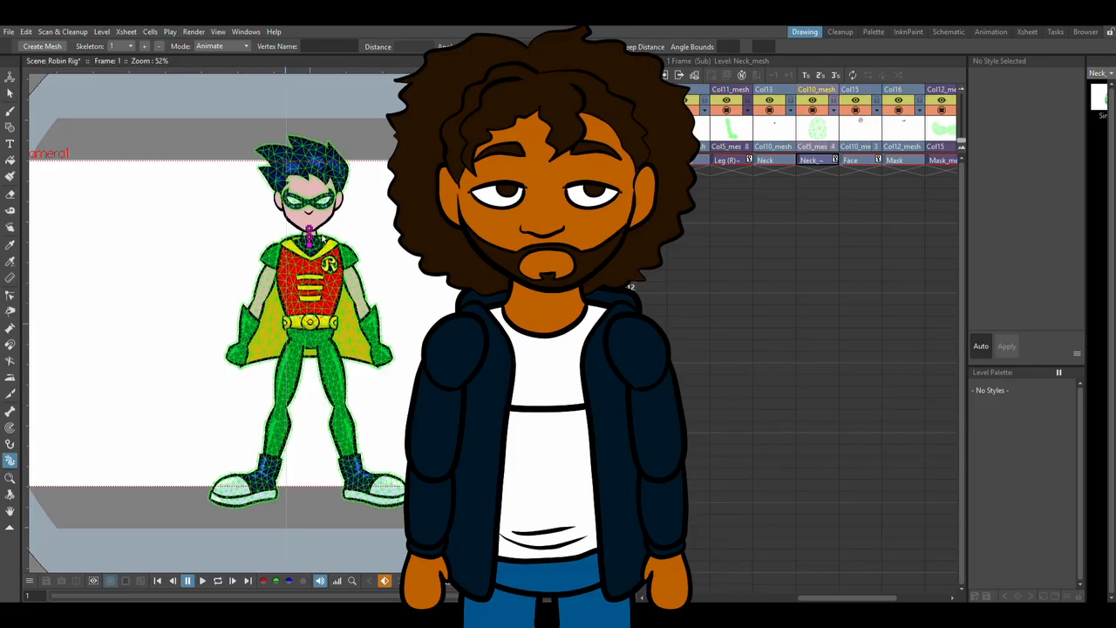
pyautogui.moveTo(322, 236)
pyautogui.mouseDown()
pyautogui.moveTo(310, 237)
pyautogui.moveTo(334, 244)
pyautogui.moveTo(322, 235)
pyautogui.mouseUp()
pyautogui.hotkey('shift', 'space')
pyautogui.moveTo(364, 201); pyautogui.dragTo(312, 149)
pyautogui.hotkey('ctrl', 'z')
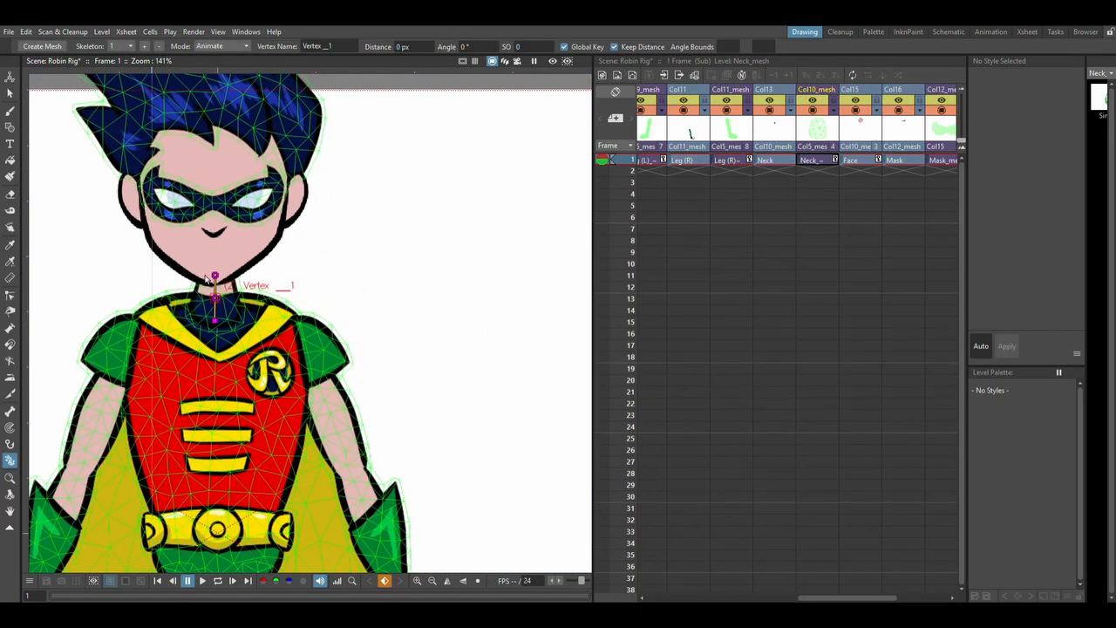
pyautogui.moveTo(214, 277)
pyautogui.mouseDown()
pyautogui.moveTo(198, 279)
pyautogui.moveTo(231, 263)
pyautogui.moveTo(219, 275)
pyautogui.mouseUp()
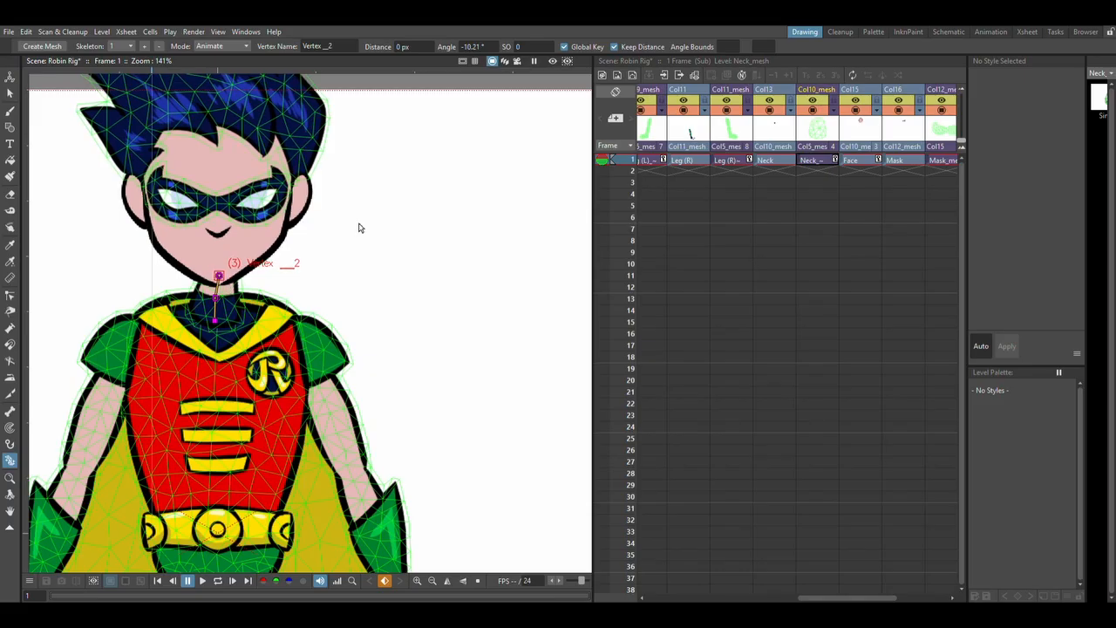
pyautogui.click(227, 376)
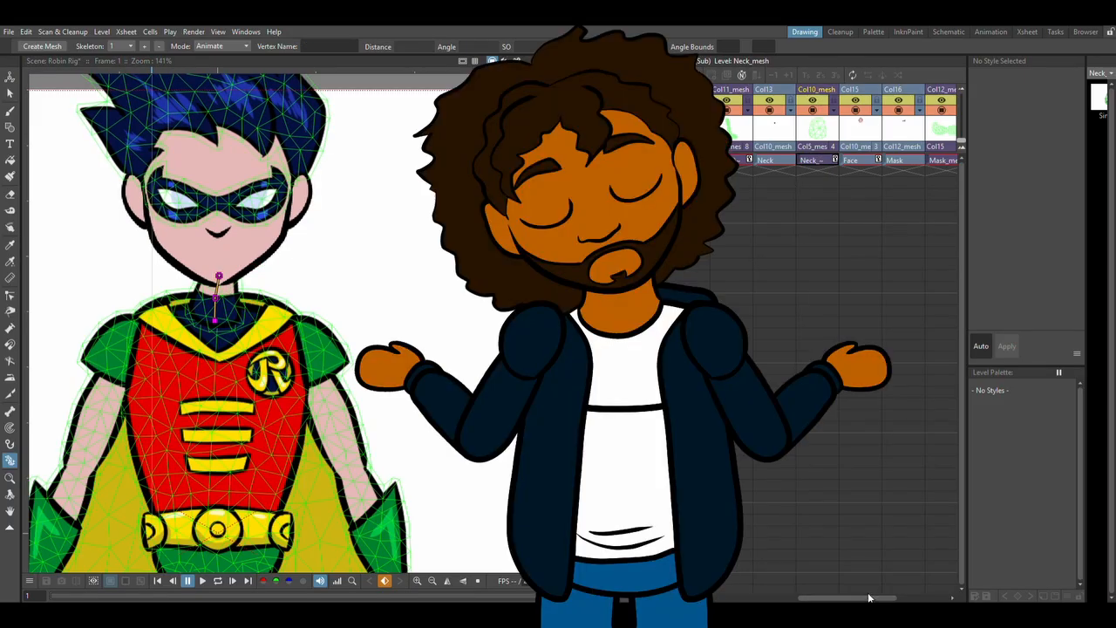
# Select the Torso mesh, try moving its upper chest vertex, and undo both the torso and neck changes.
pyautogui.moveTo(861, 597); pyautogui.dragTo(794, 593)
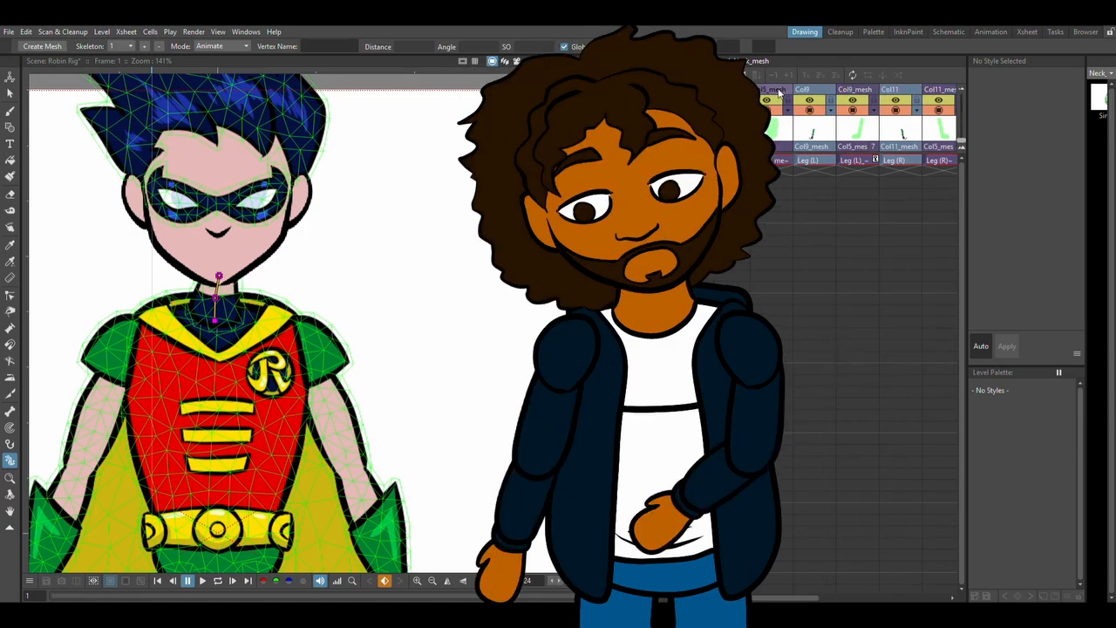
pyautogui.click(230, 369)
pyautogui.moveTo(223, 333); pyautogui.dragTo(236, 351)
pyautogui.hotkey('ctrl', 'z')
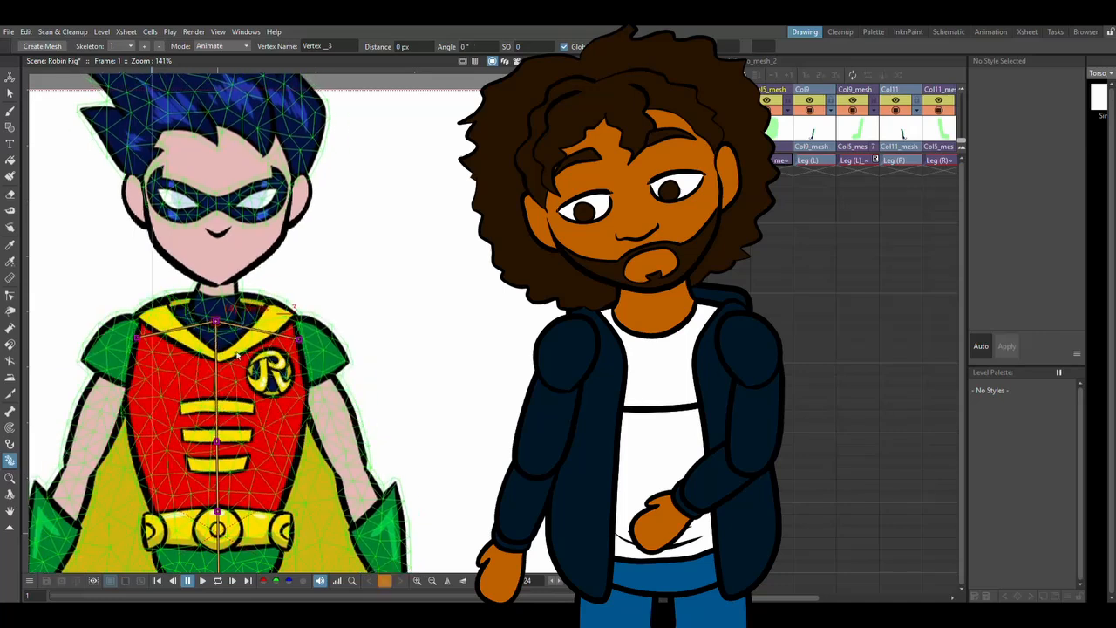
pyautogui.hotkey('ctrl', 'z')
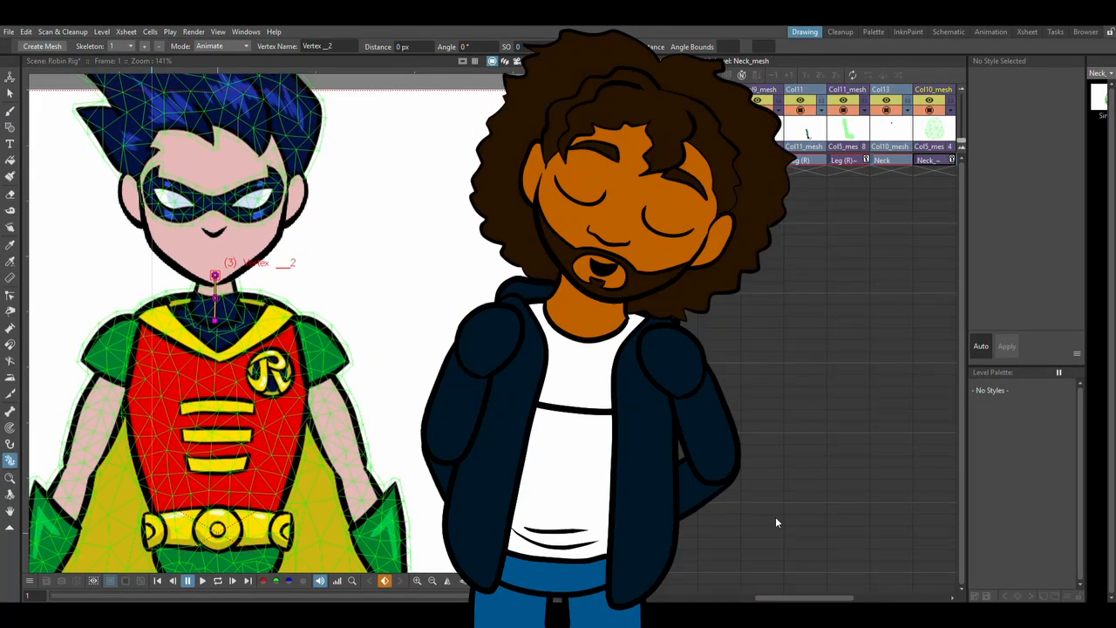
# Display the skeleton of the Mask mesh, and select the Hair_mesh column to show the hair skeleton.
pyautogui.moveTo(781, 598); pyautogui.dragTo(842, 598)
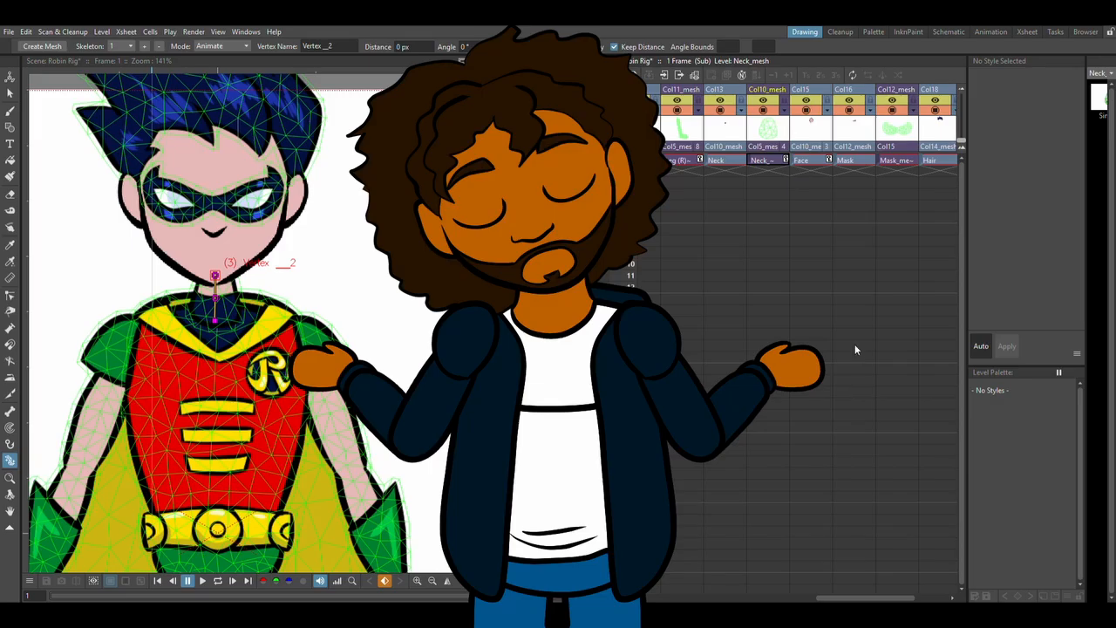
pyautogui.click(886, 100)
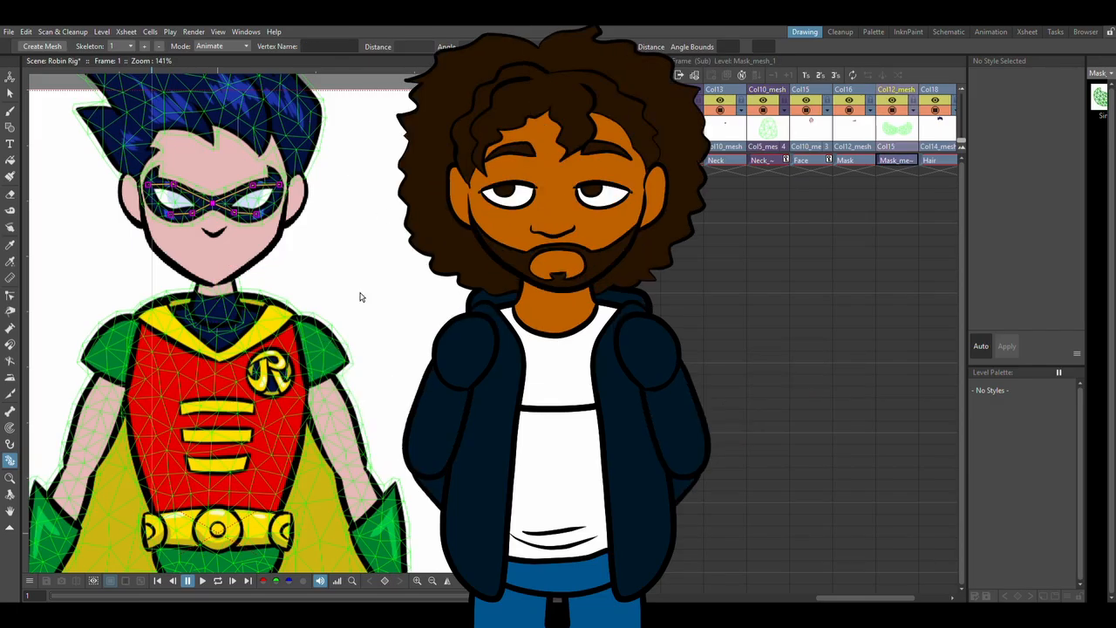
pyautogui.click(932, 133)
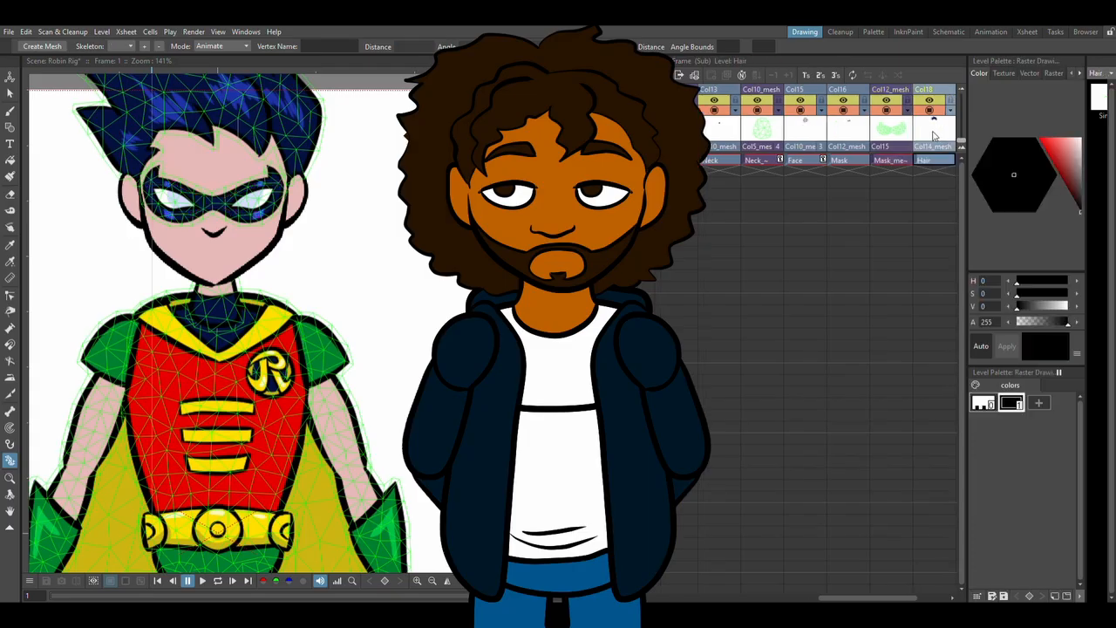
pyautogui.moveTo(870, 597); pyautogui.dragTo(903, 597)
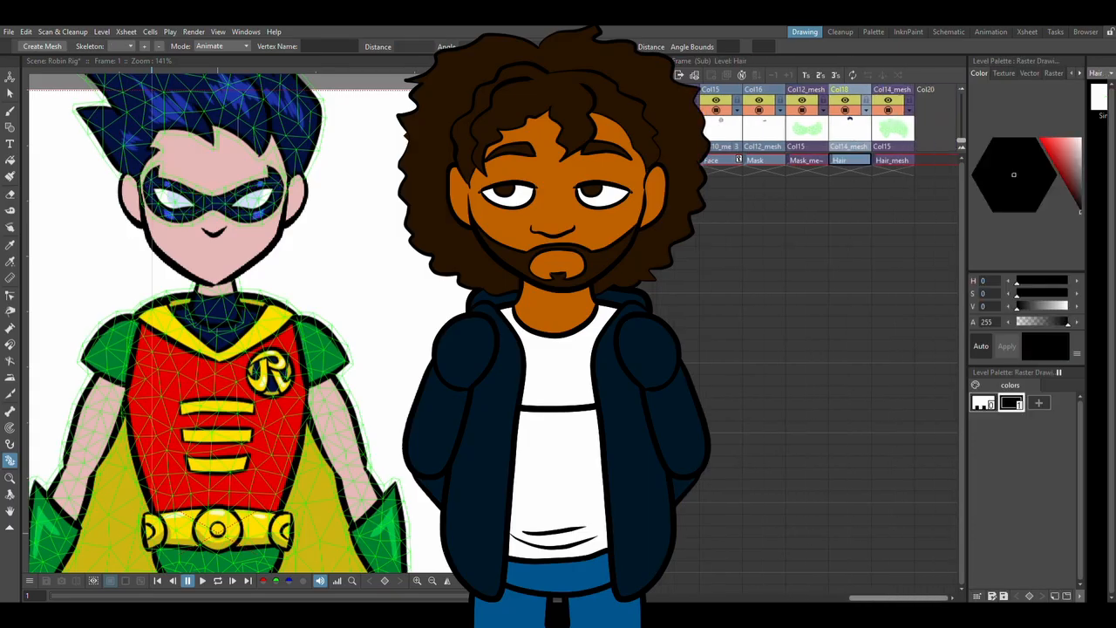
pyautogui.click(889, 90)
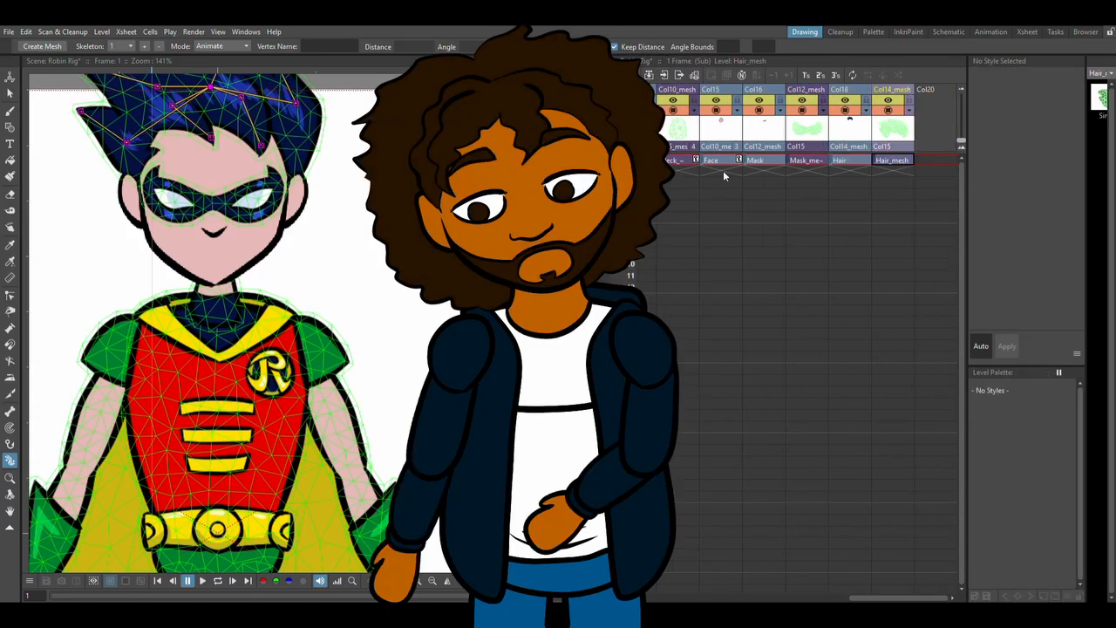
# Try reshaping the hair by moving the tip vertices of its top, upper side, lower side and far side spikes.
pyautogui.press('space')
pyautogui.moveTo(281, 236); pyautogui.dragTo(384, 351)
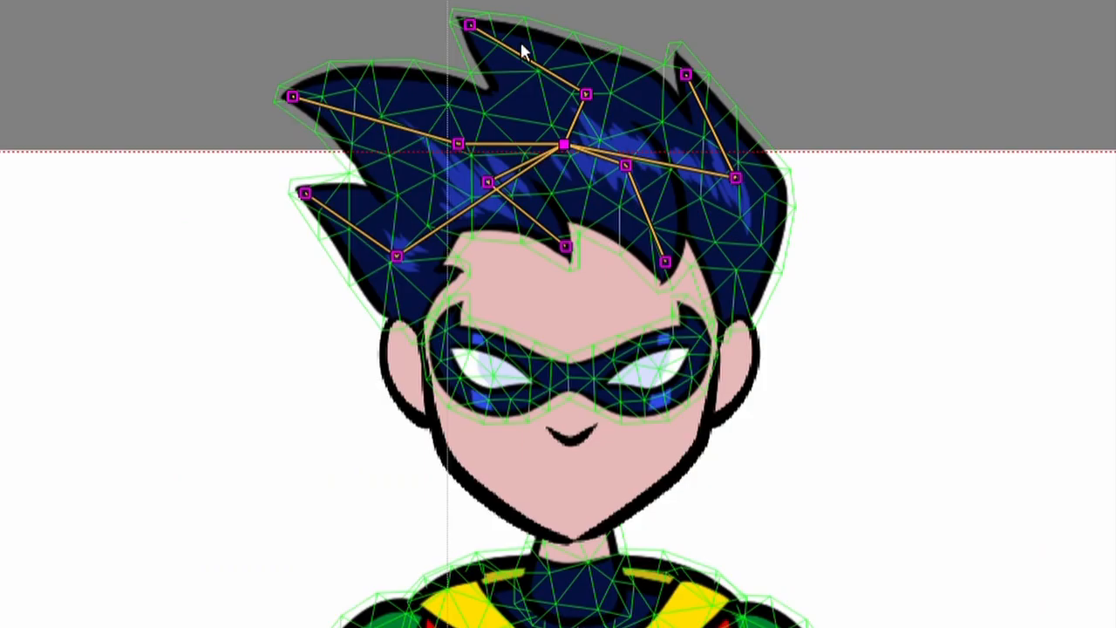
pyautogui.moveTo(466, 35)
pyautogui.mouseDown()
pyautogui.moveTo(558, 12)
pyautogui.moveTo(482, 44)
pyautogui.mouseUp()
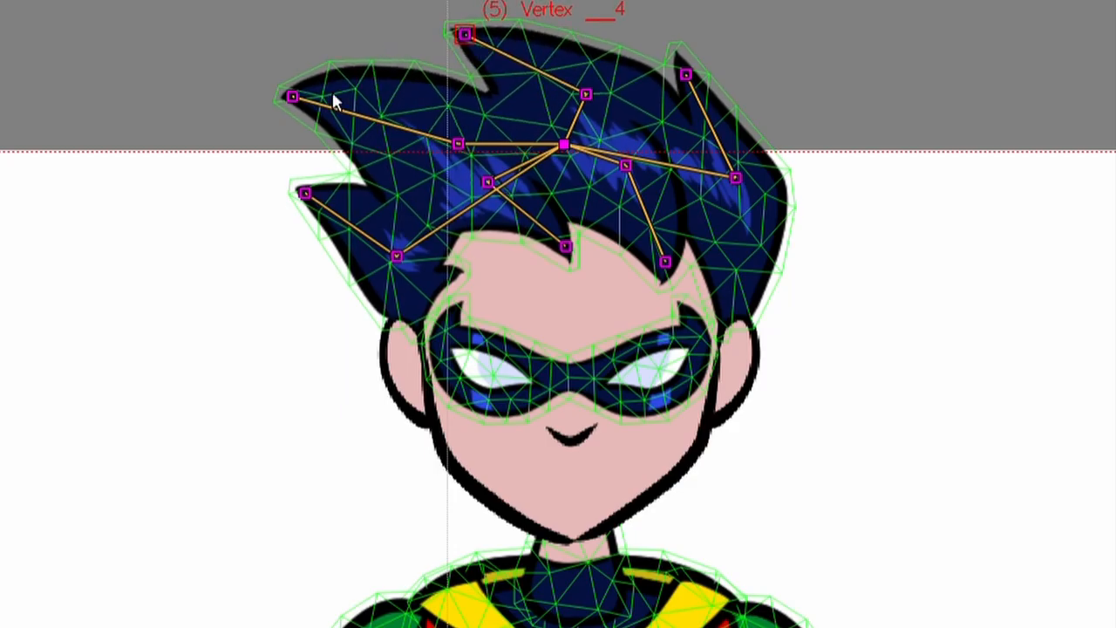
pyautogui.moveTo(308, 103); pyautogui.dragTo(331, 62)
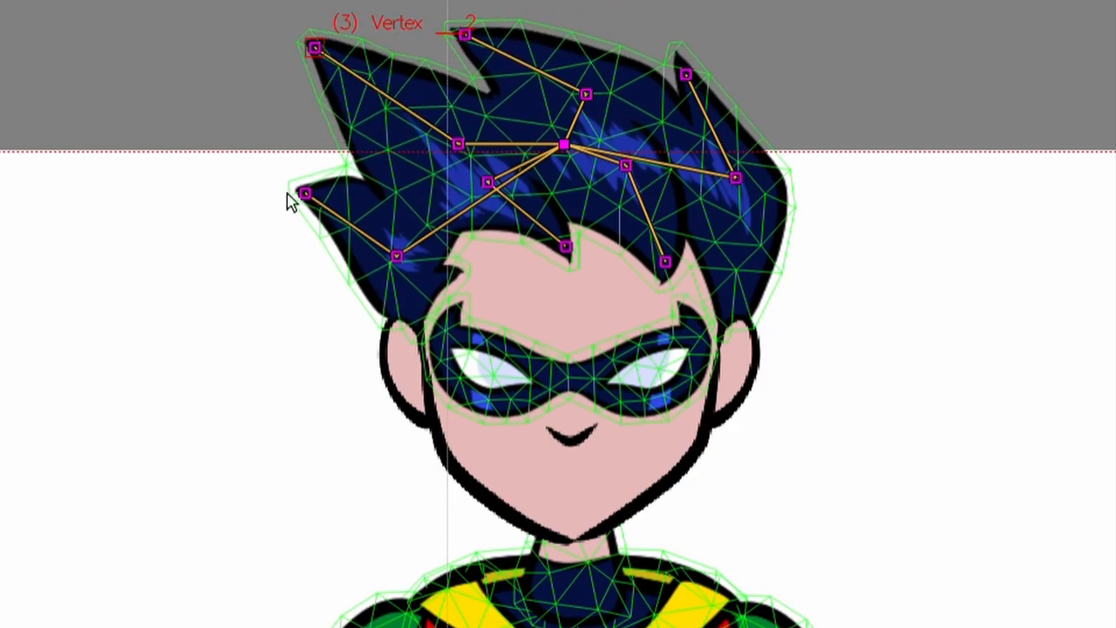
pyautogui.moveTo(313, 209); pyautogui.dragTo(299, 240)
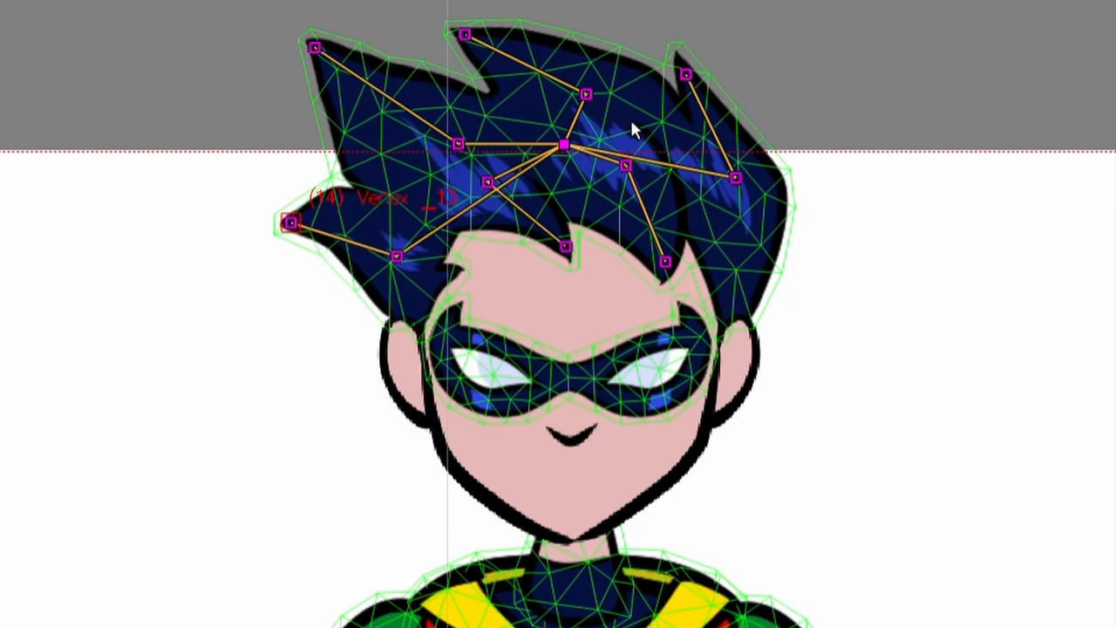
pyautogui.moveTo(692, 83)
pyautogui.mouseDown()
pyautogui.moveTo(657, 90)
pyautogui.moveTo(699, 70)
pyautogui.mouseUp()
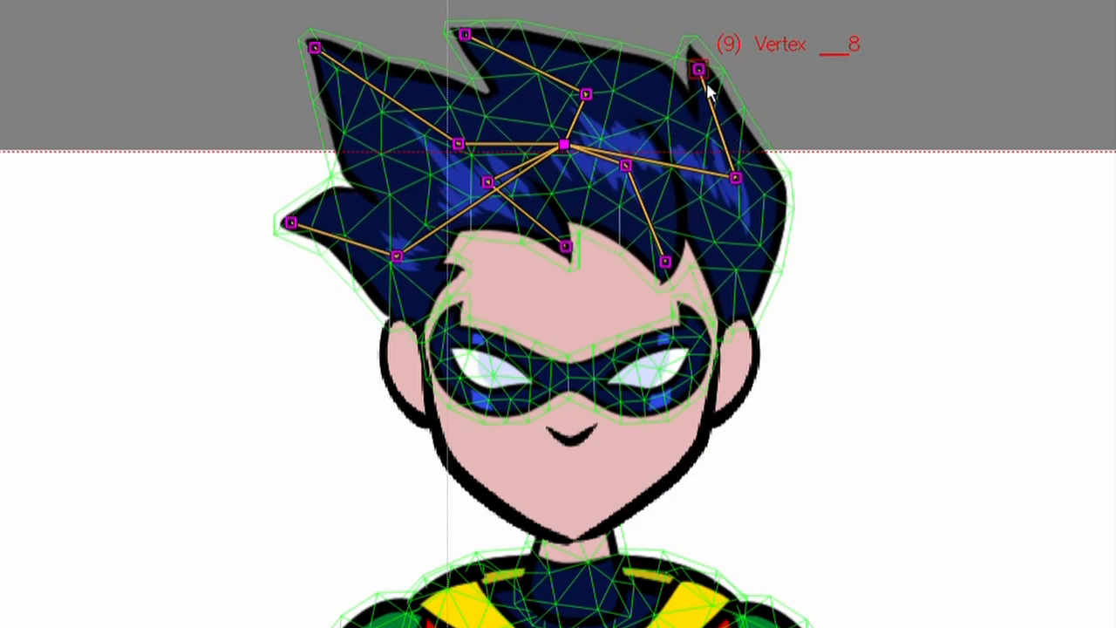
pyautogui.moveTo(705, 79); pyautogui.dragTo(800, 112)
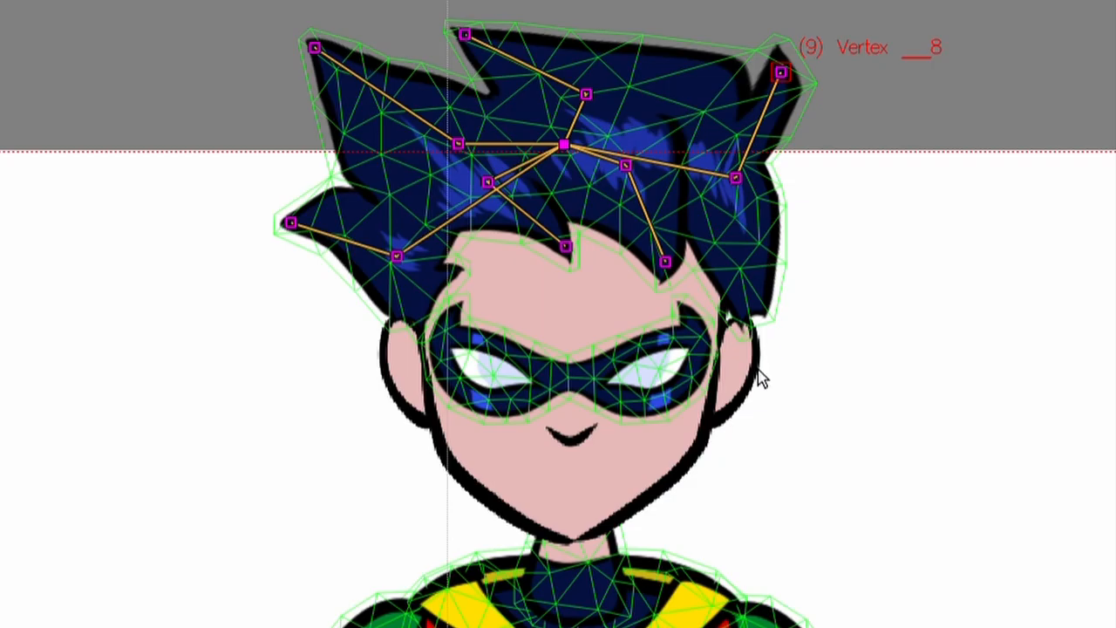
# Undo all the hair spike deformations, and redo the last undone step to restore the hair mesh column.
pyautogui.hotkey('ctrl', 'z')
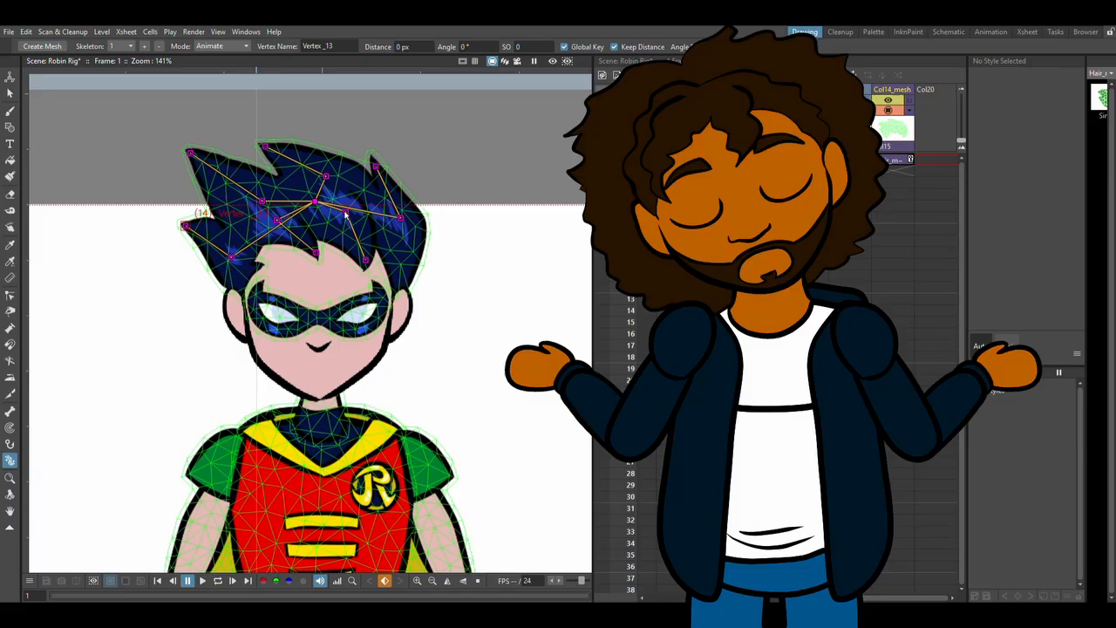
pyautogui.hotkey('ctrl', 'z')
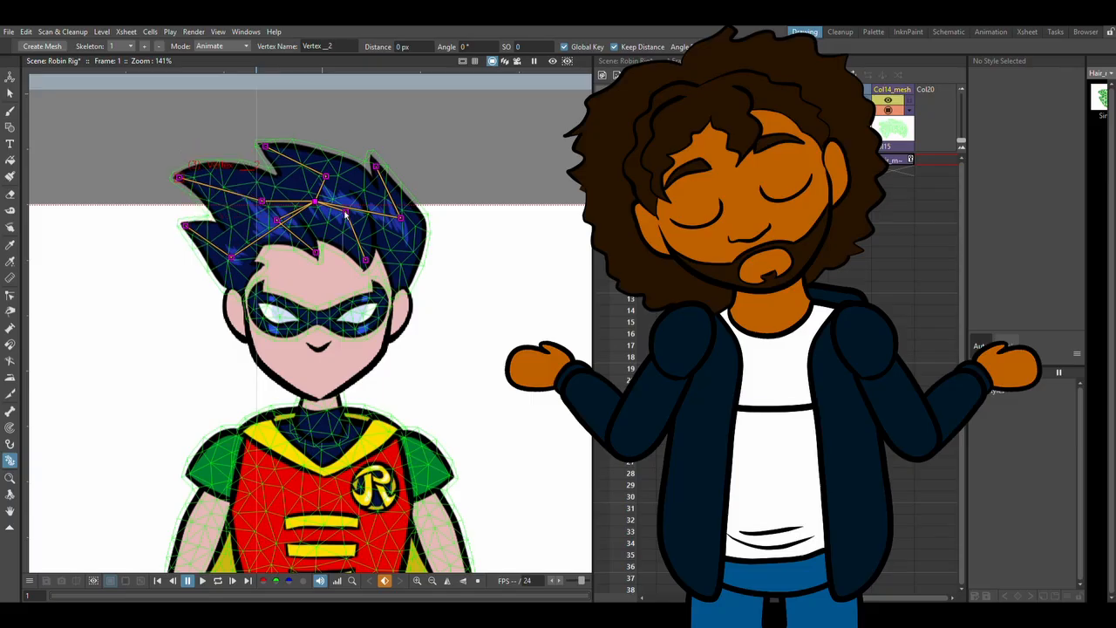
pyautogui.hotkey('ctrl', 'z')
pyautogui.hotkey('ctrl', 'z')
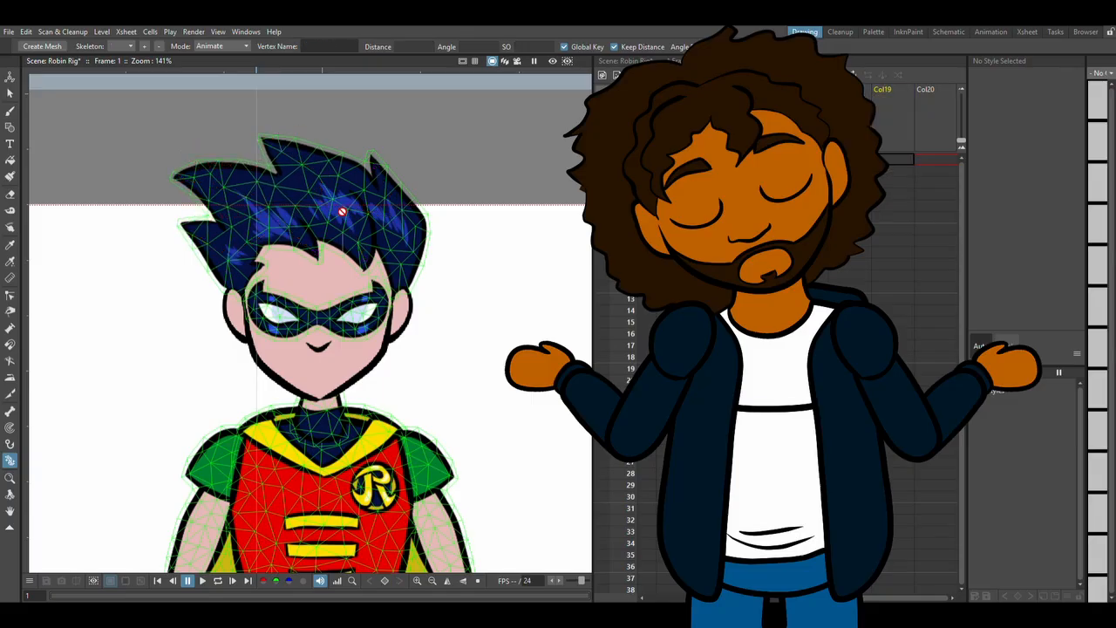
pyautogui.hotkey('ctrl', 'y')
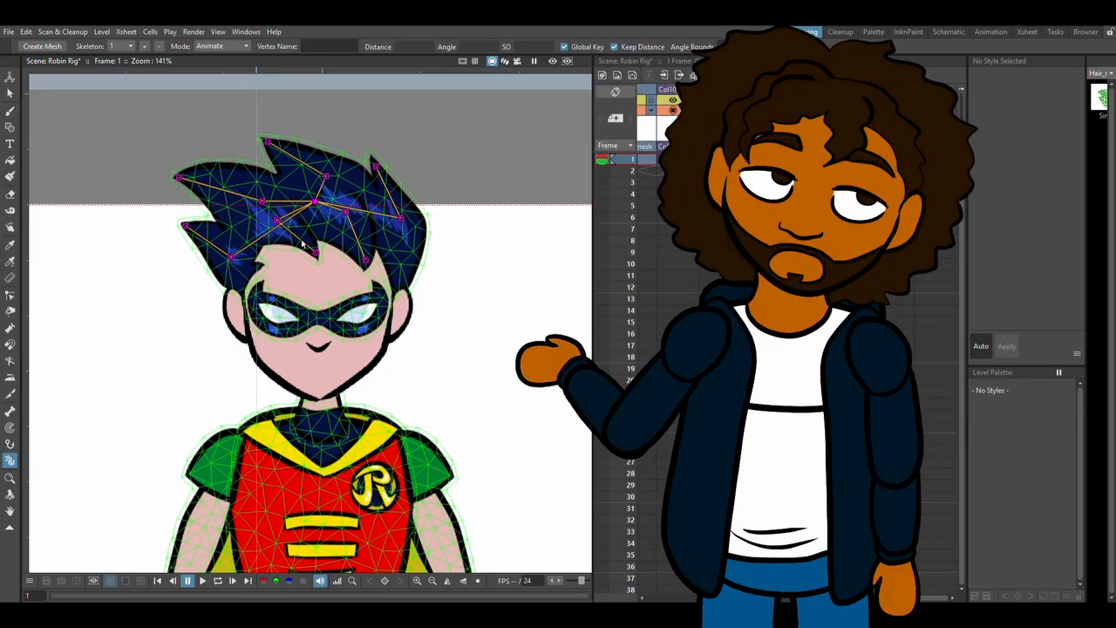
# Try moving an inner hair vertex, undo it, and select the Mask_mesh column to show the mask skeleton.
pyautogui.moveTo(268, 206)
pyautogui.mouseDown()
pyautogui.moveTo(271, 193)
pyautogui.moveTo(259, 213)
pyautogui.mouseUp()
pyautogui.hotkey('ctrl', 'z')
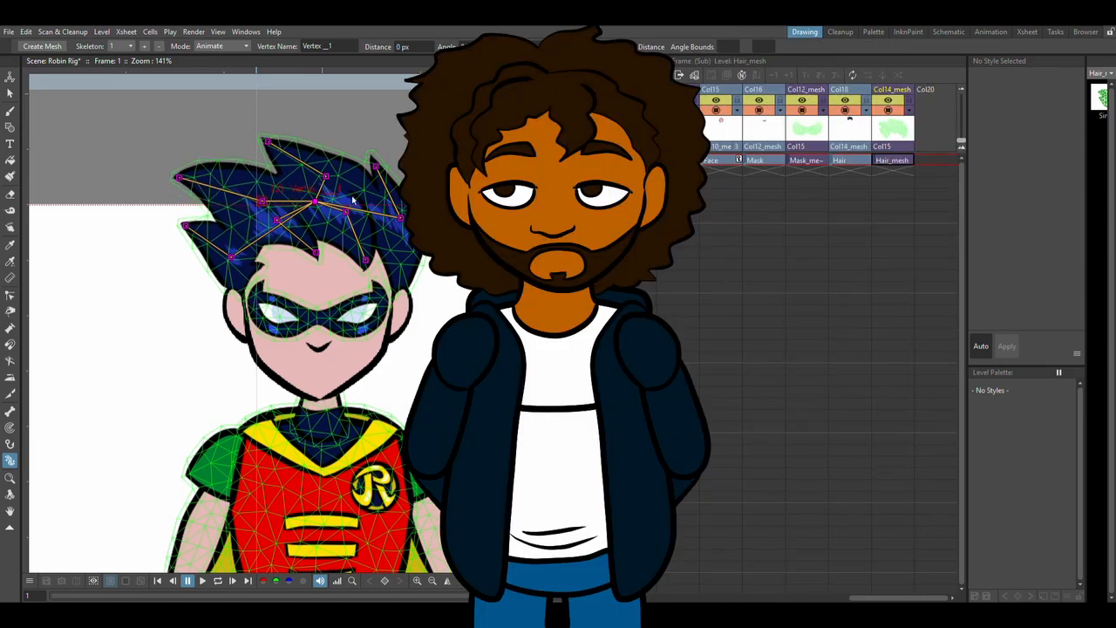
pyautogui.click(817, 89)
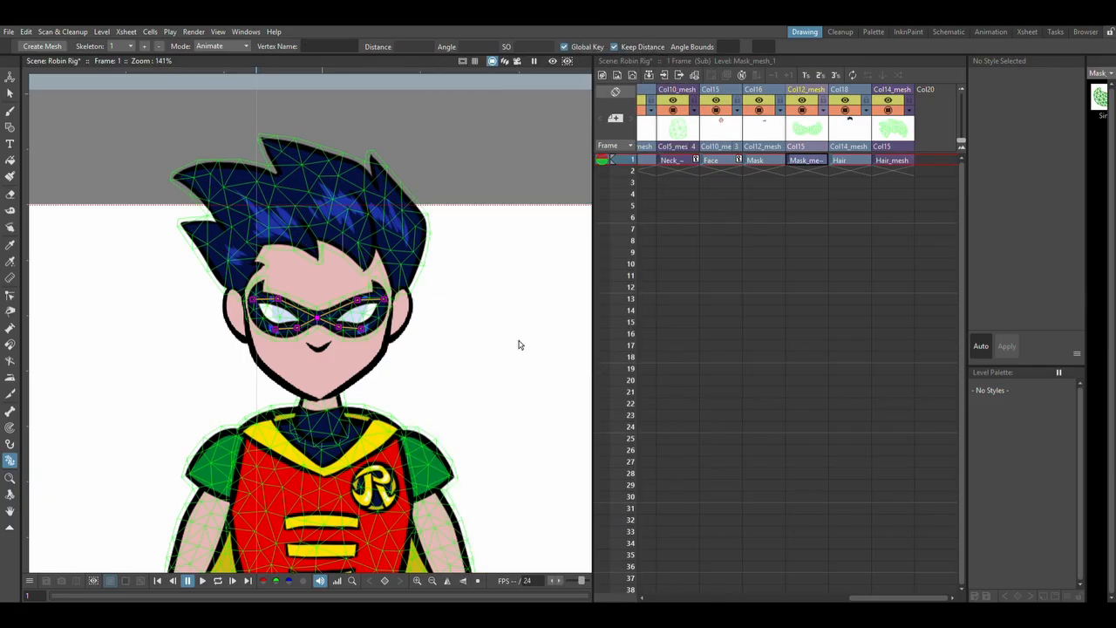
# Try widening one eye of the mask by raising its two upper vertices, and undo these deformations.
pyautogui.hotkey('shift', 'space')
pyautogui.moveTo(351, 344); pyautogui.dragTo(400, 297)
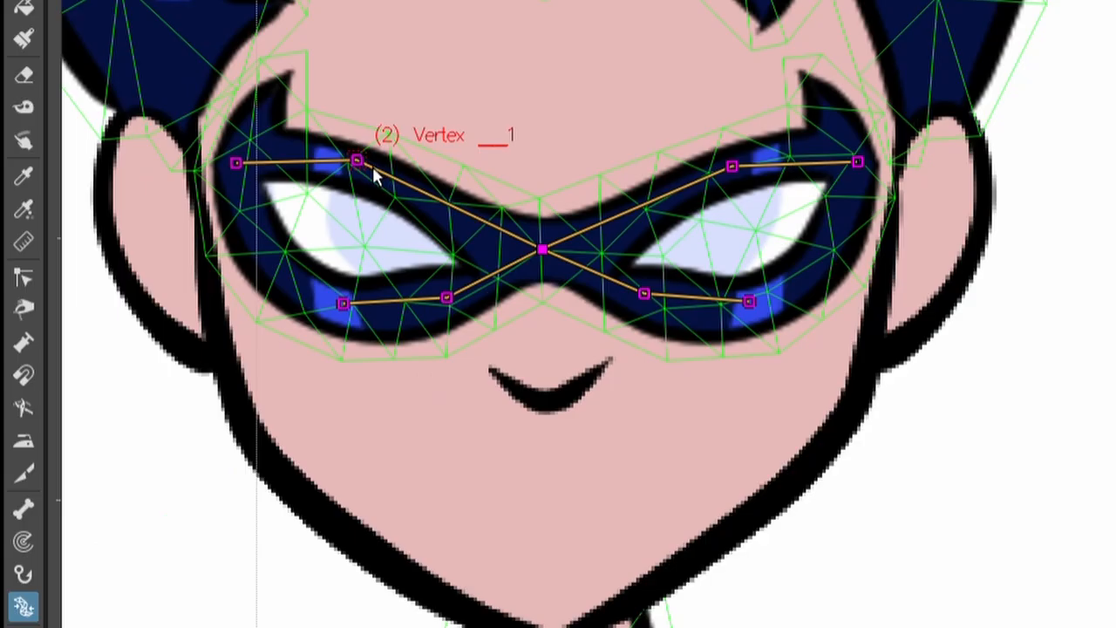
pyautogui.moveTo(185, 240); pyautogui.dragTo(208, 211)
pyautogui.moveTo(288, 61); pyautogui.dragTo(269, 137)
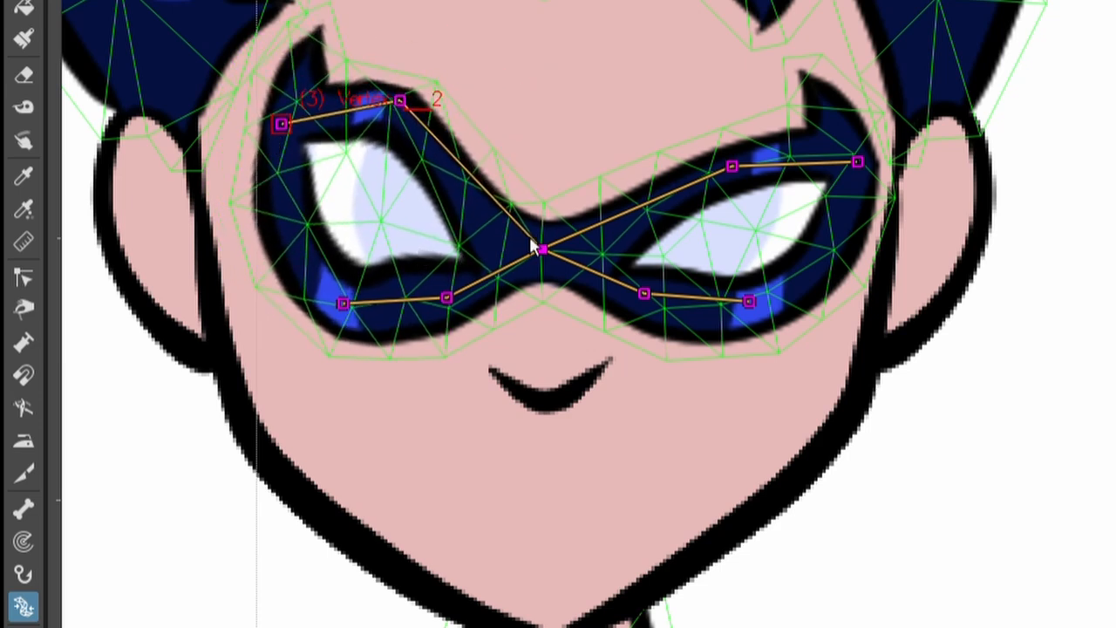
pyautogui.moveTo(401, 105); pyautogui.dragTo(347, 223)
pyautogui.hotkey('ctrl', 'z')
pyautogui.hotkey('ctrl', 'z')
pyautogui.hotkey('ctrl', 'z')
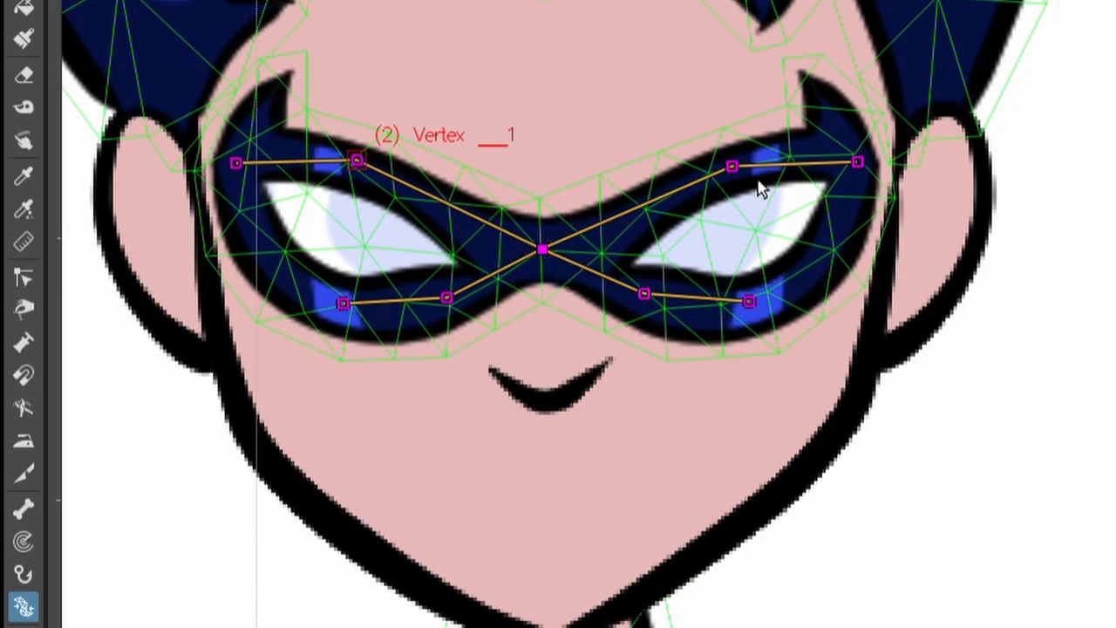
# Try widening both eyes of the mask by raising their inner and outer upper vertices, and undo the deformations.
pyautogui.moveTo(728, 170); pyautogui.dragTo(701, 137)
pyautogui.moveTo(833, 91); pyautogui.dragTo(836, 132)
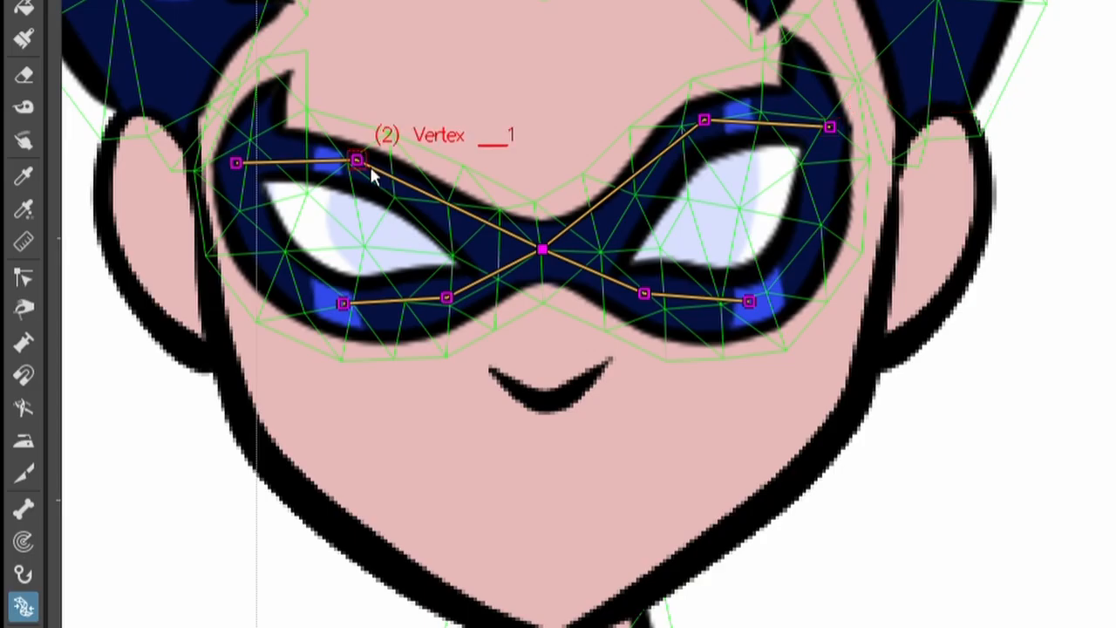
pyautogui.moveTo(381, 177); pyautogui.dragTo(411, 136)
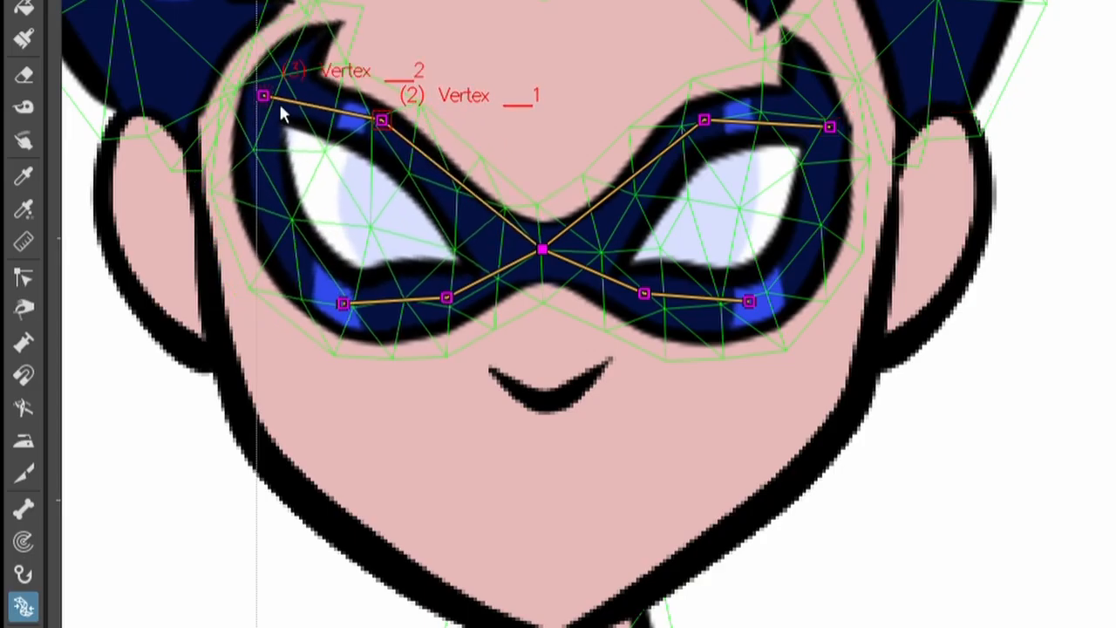
pyautogui.moveTo(268, 105); pyautogui.dragTo(267, 137)
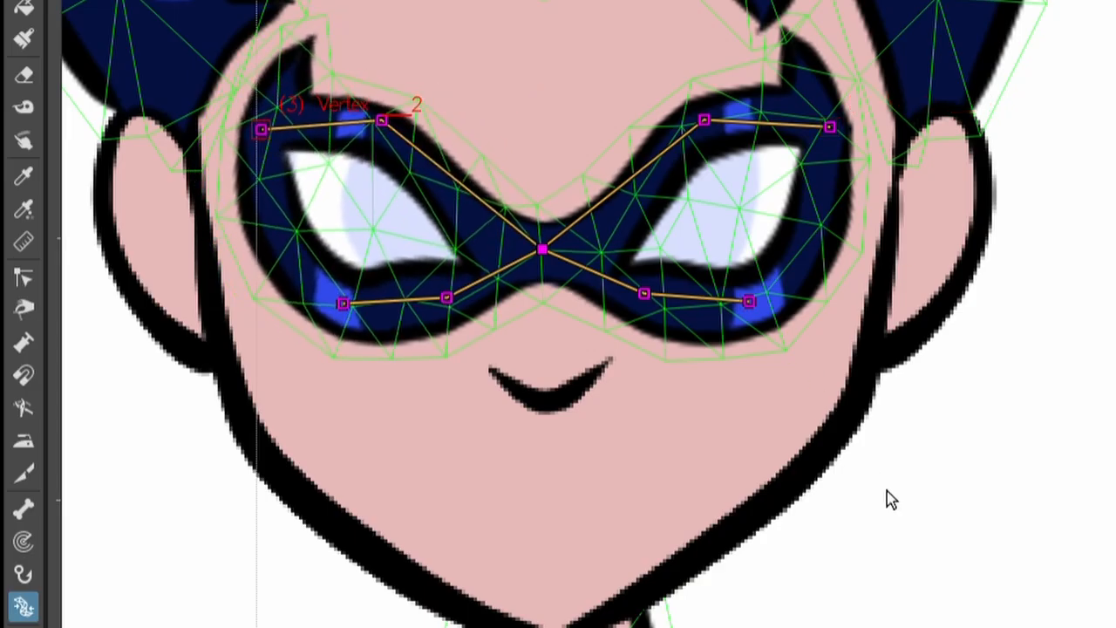
pyautogui.scroll(-5, 863, 538)
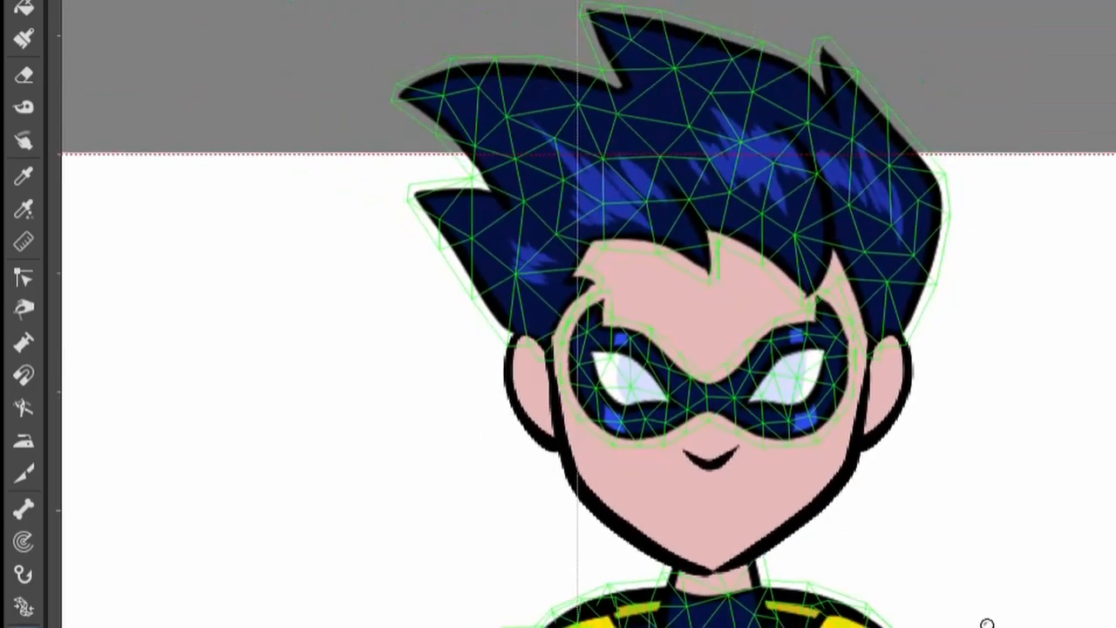
pyautogui.hotkey('ctrl', 'z')
pyautogui.hotkey('ctrl', 'z')
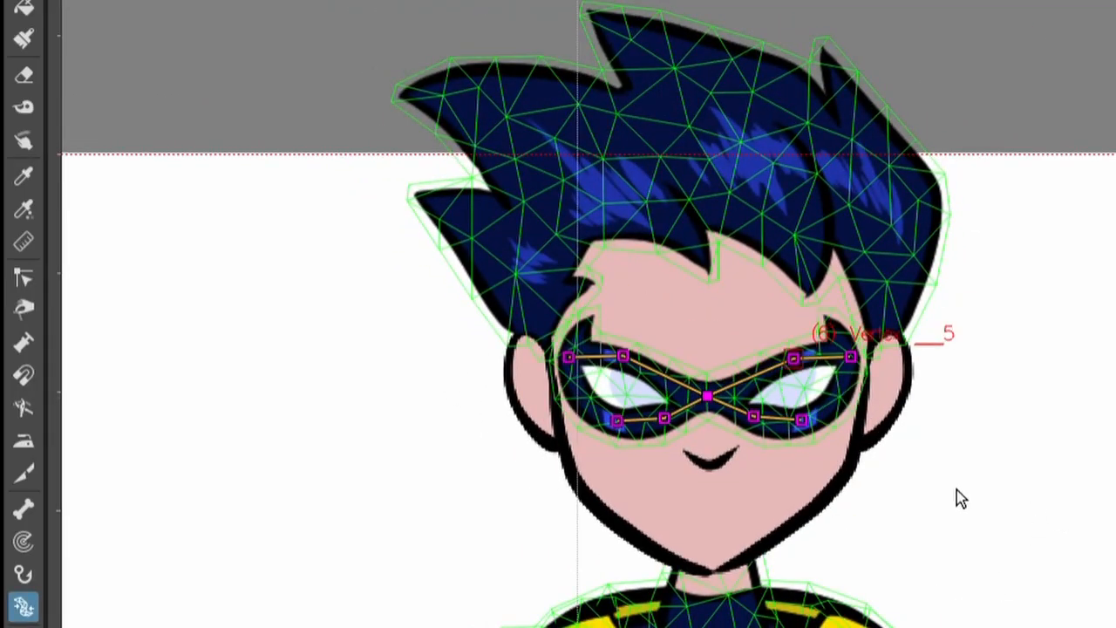
# Try narrowing both mask eyes by moving their lower outer vertices upward.
pyautogui.hotkey('shift', 'space')
pyautogui.moveTo(755, 475); pyautogui.dragTo(652, 415)
pyautogui.moveTo(499, 367); pyautogui.dragTo(499, 342)
pyautogui.moveTo(847, 366)
pyautogui.mouseDown()
pyautogui.moveTo(858, 374)
pyautogui.moveTo(859, 353)
pyautogui.mouseUp()
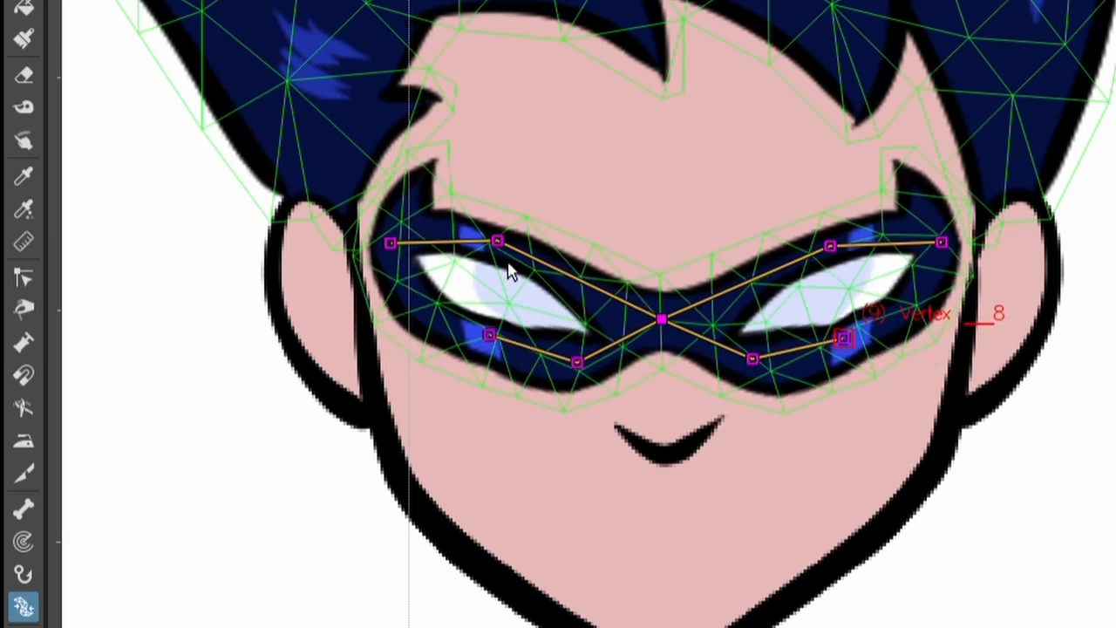
# Try slanting the mask's brows by rotating the outer upper vertices of both eyes upward.
pyautogui.moveTo(508, 242)
pyautogui.mouseDown()
pyautogui.moveTo(502, 259)
pyautogui.moveTo(508, 242)
pyautogui.mouseUp()
pyautogui.moveTo(406, 244); pyautogui.dragTo(436, 219)
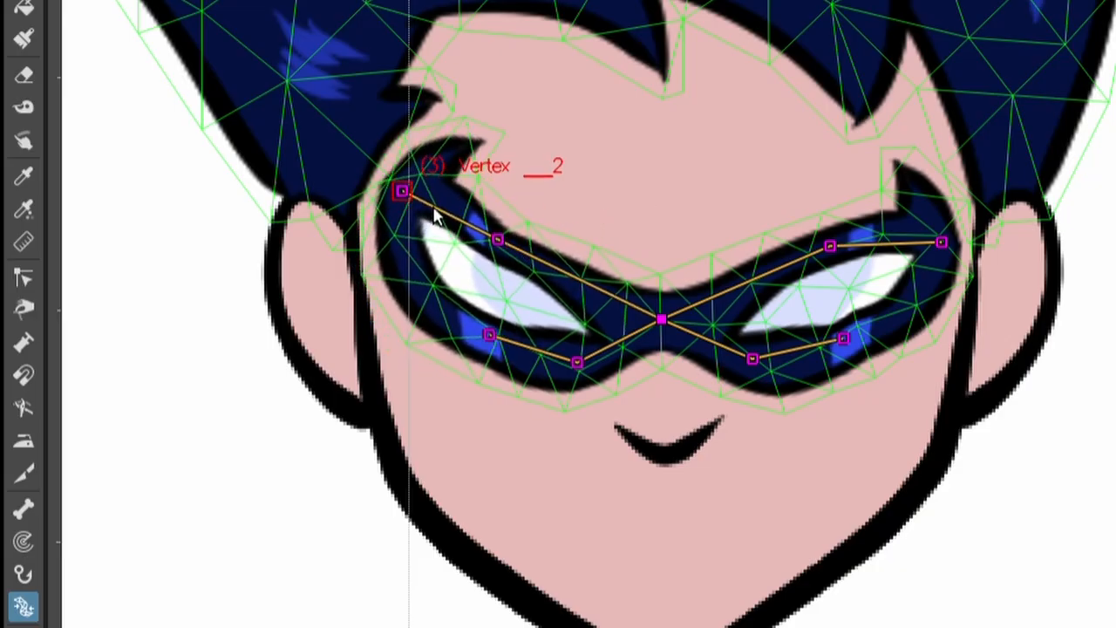
pyautogui.click(935, 245)
pyautogui.moveTo(962, 256); pyautogui.dragTo(954, 225)
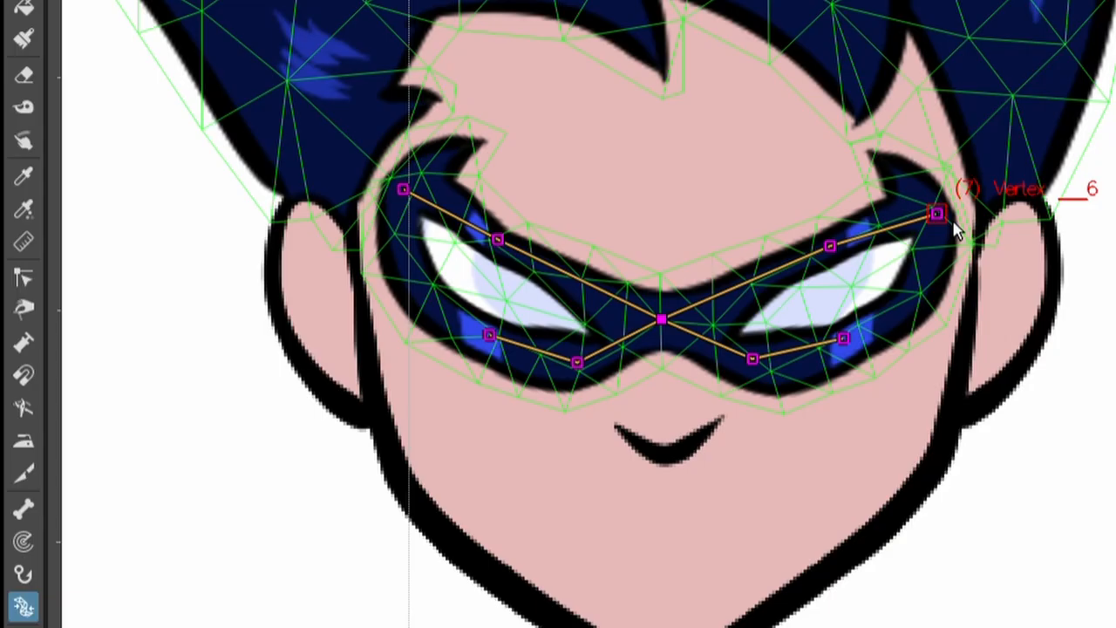
# Undo the brow slant and the raised lower vertices to restore the mask's original shape.
pyautogui.hotkey('shift', 'space')
pyautogui.moveTo(924, 549); pyautogui.dragTo(1002, 627)
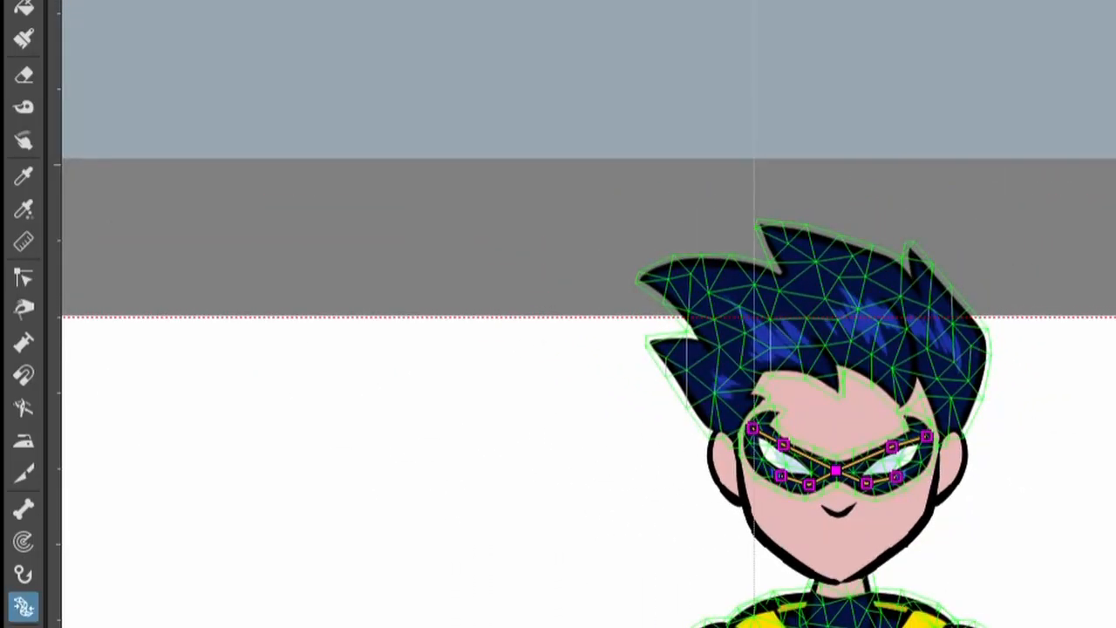
pyautogui.hotkey('ctrl', 'z')
pyautogui.hotkey('ctrl', 'z')
pyautogui.hotkey('ctrl', 'z')
pyautogui.hotkey('ctrl', 'z')
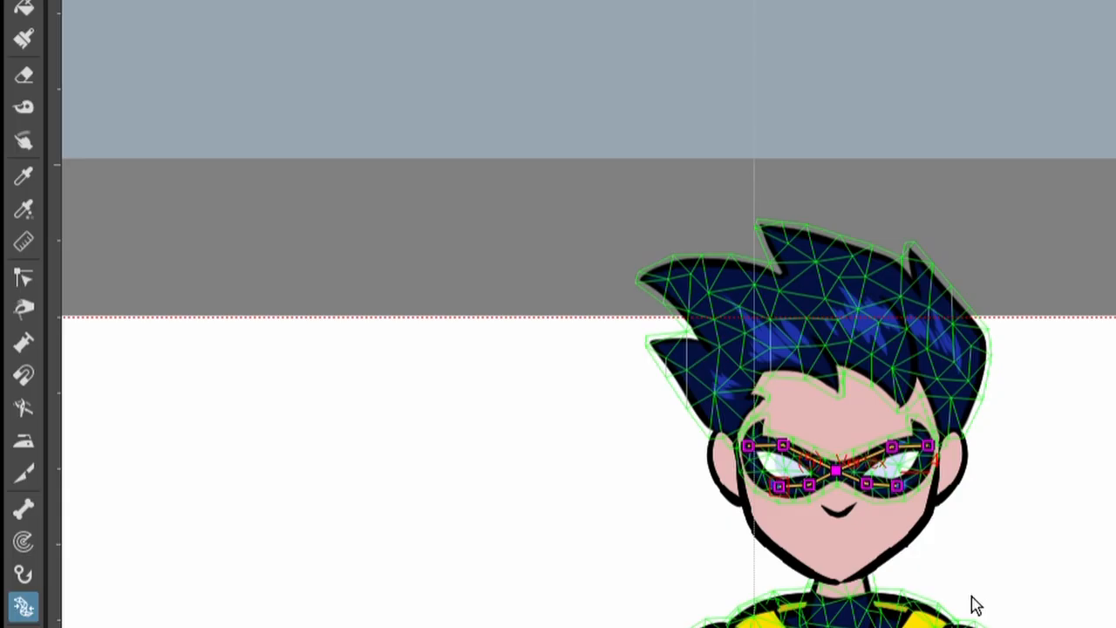
# Try raising the lower outer vertex of one mask eye, and undo the change.
pyautogui.hotkey('shift', 'space')
pyautogui.moveTo(850, 520); pyautogui.dragTo(764, 419)
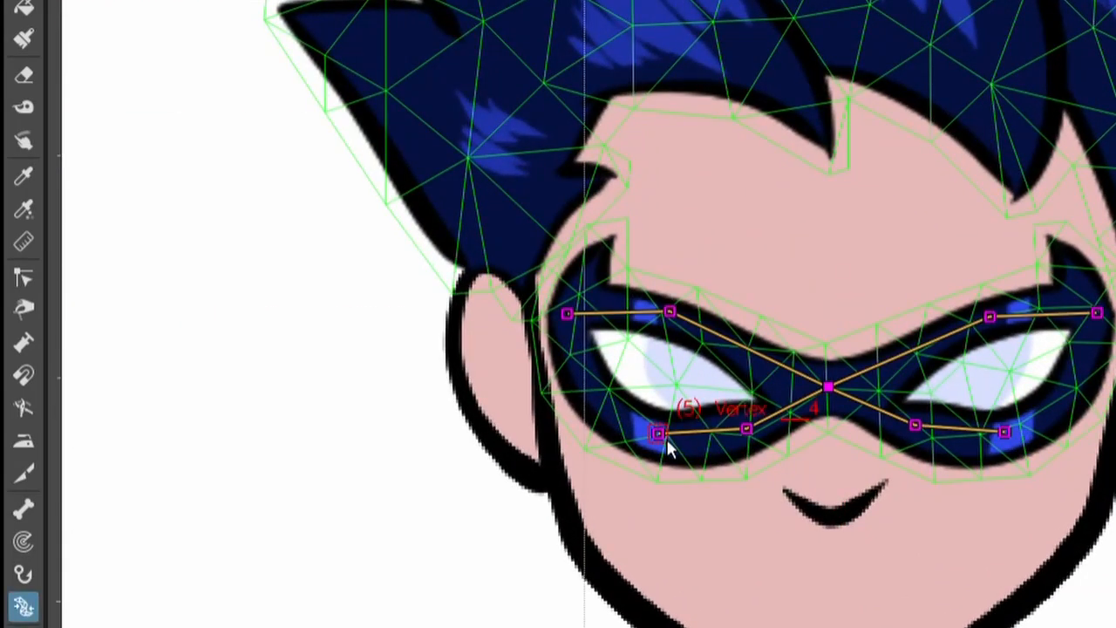
pyautogui.moveTo(666, 438); pyautogui.dragTo(668, 412)
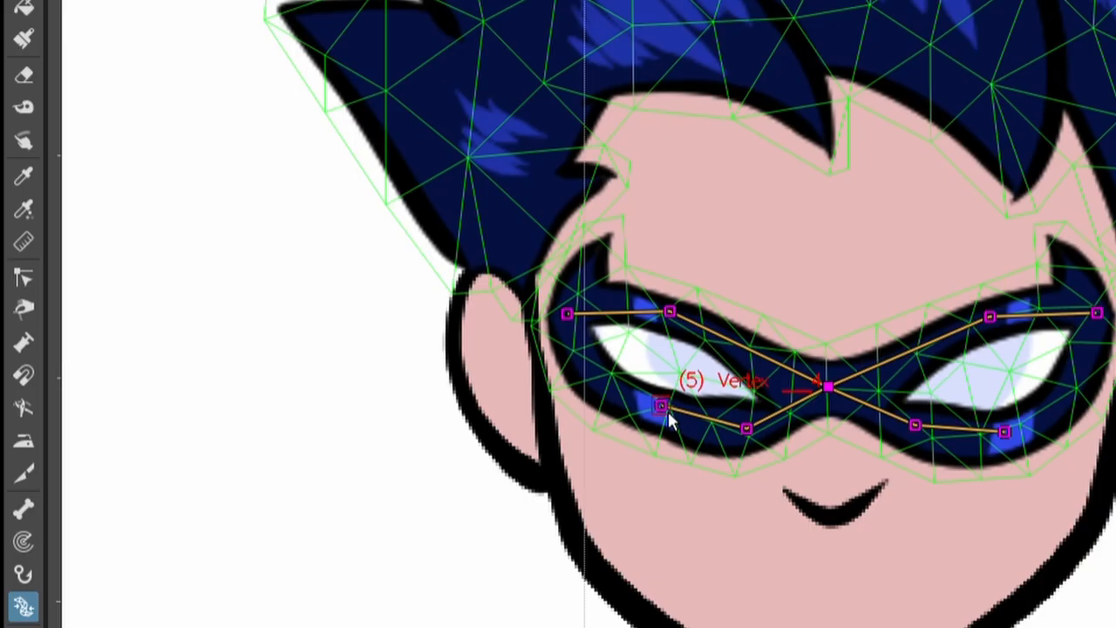
pyautogui.hotkey('ctrl', 'z')
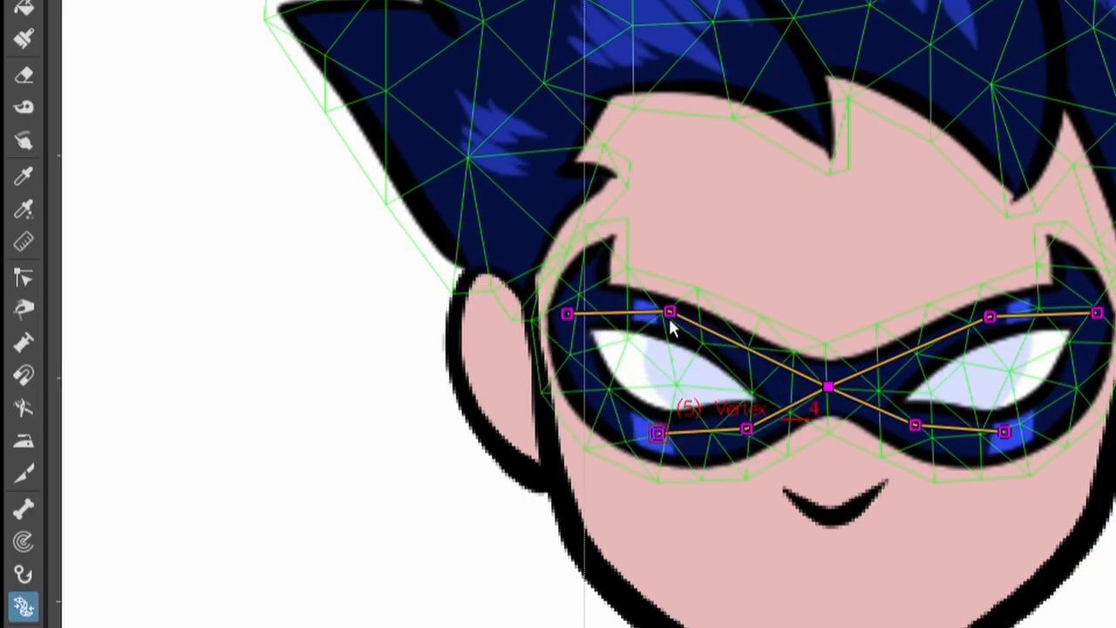
# Try giving the mask an angry look by lifting only the outer upper vertices of both eyes.
pyautogui.moveTo(582, 319); pyautogui.dragTo(602, 296)
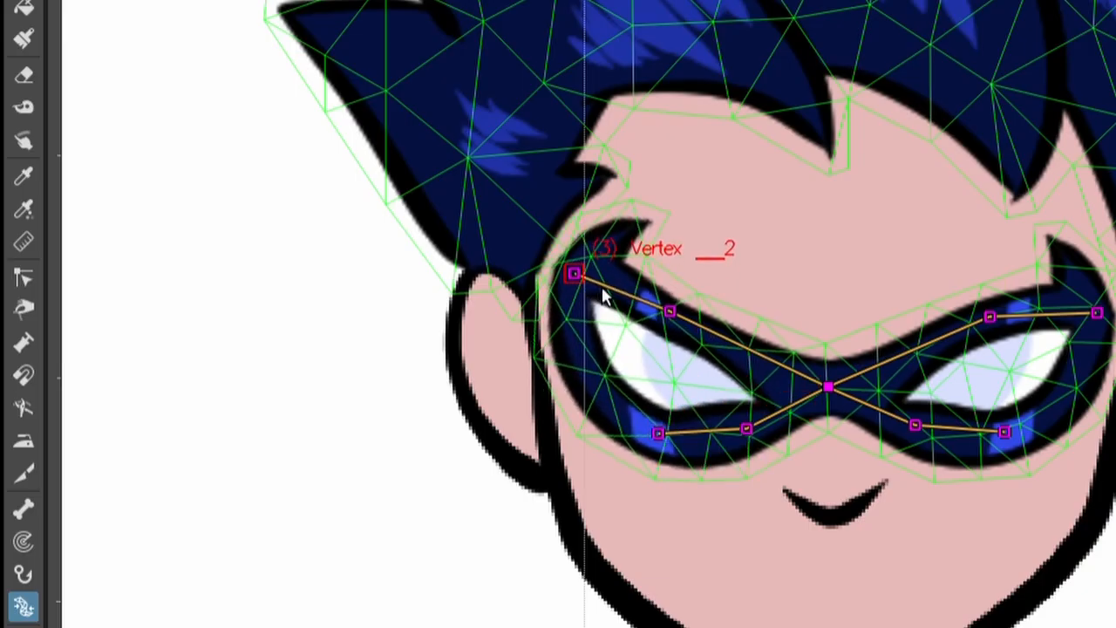
pyautogui.moveTo(1102, 333); pyautogui.dragTo(1095, 287)
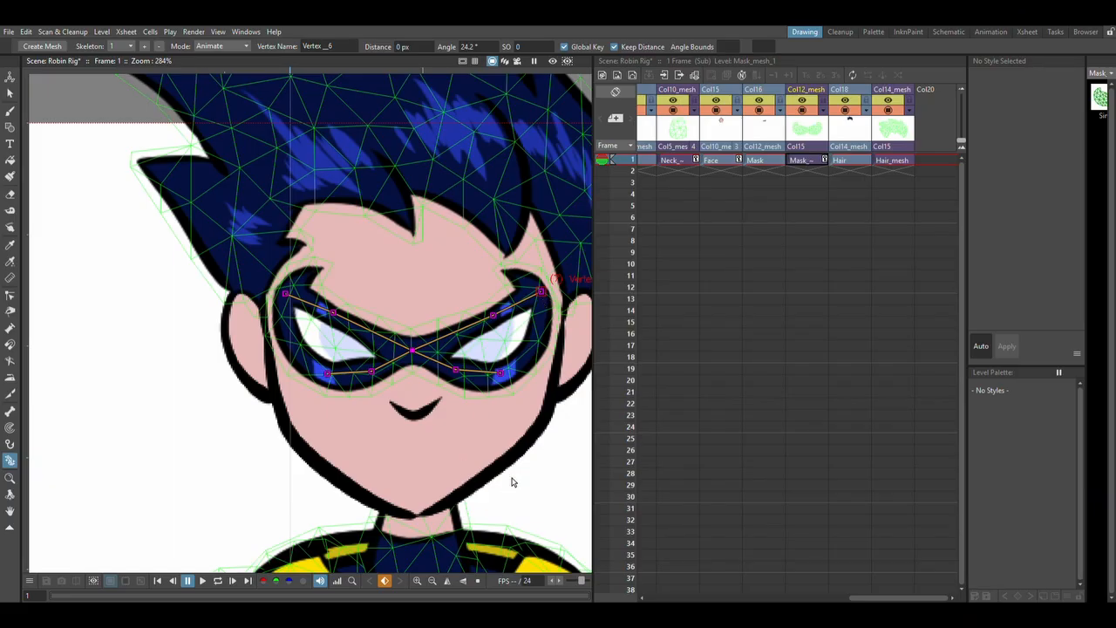
pyautogui.hotkey('shift', 'space')
pyautogui.moveTo(505, 439); pyautogui.dragTo(558, 510)
pyautogui.press('space')
pyautogui.moveTo(484, 514); pyautogui.dragTo(311, 286)
pyautogui.moveTo(390, 397); pyautogui.dragTo(402, 309)
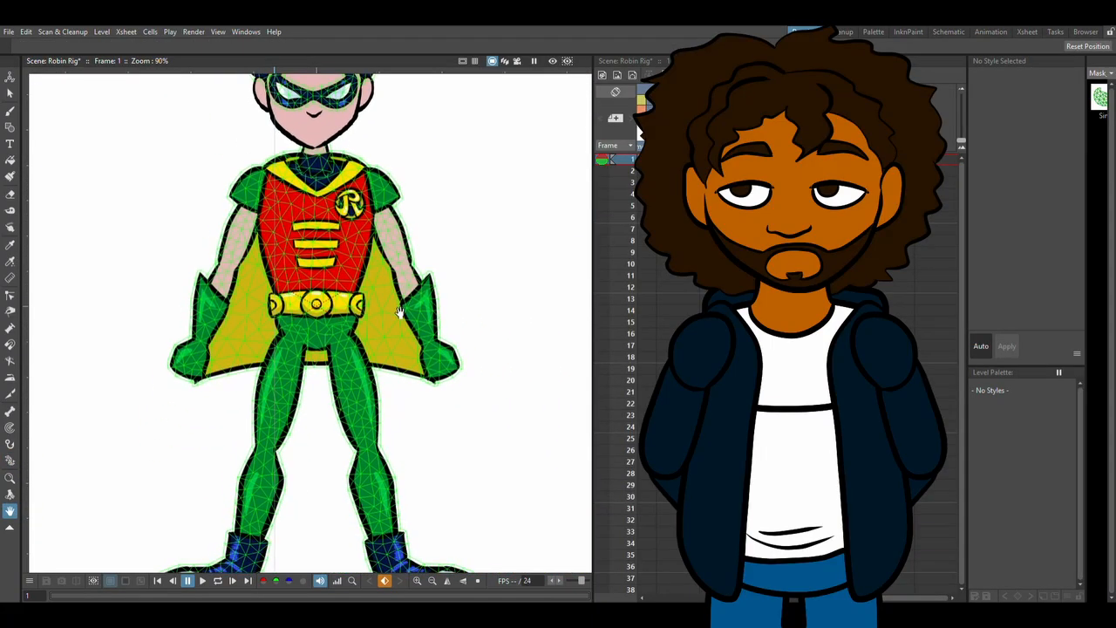
# Undo the lifted outer vertices so the mask mesh returns to its neutral shape.
pyautogui.hotkey('shift', 'space')
pyautogui.moveTo(439, 343); pyautogui.dragTo(444, 369)
pyautogui.hotkey('ctrl', 'z')
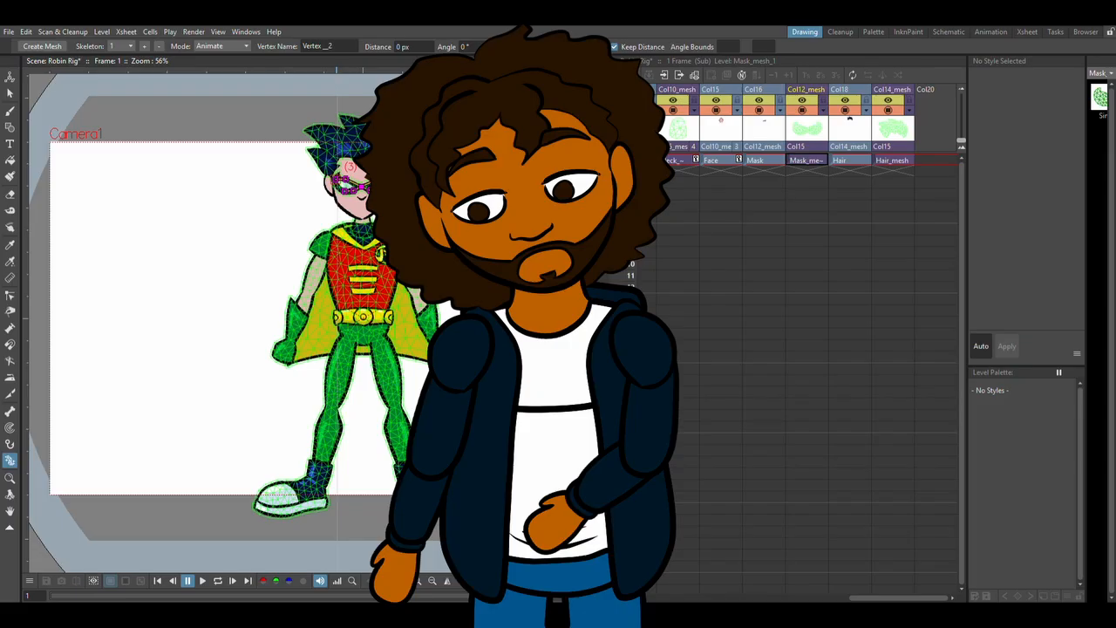
# Activate the Animate tool, and switch to the Cleanup workspace and back to the Drawing workspace.
pyautogui.click(9, 76)
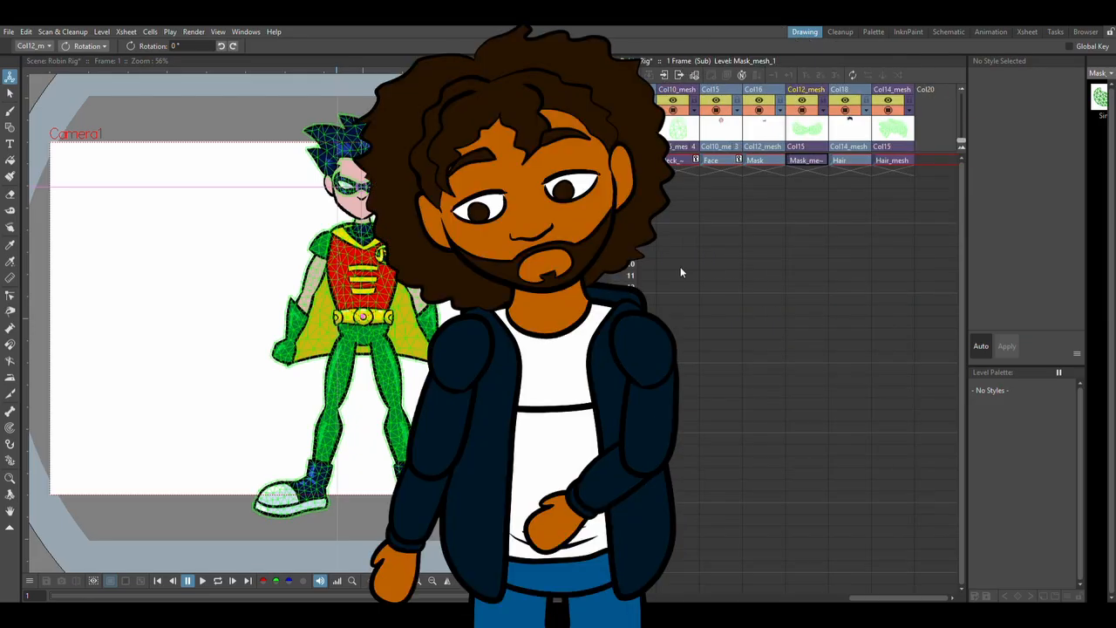
pyautogui.click(837, 31)
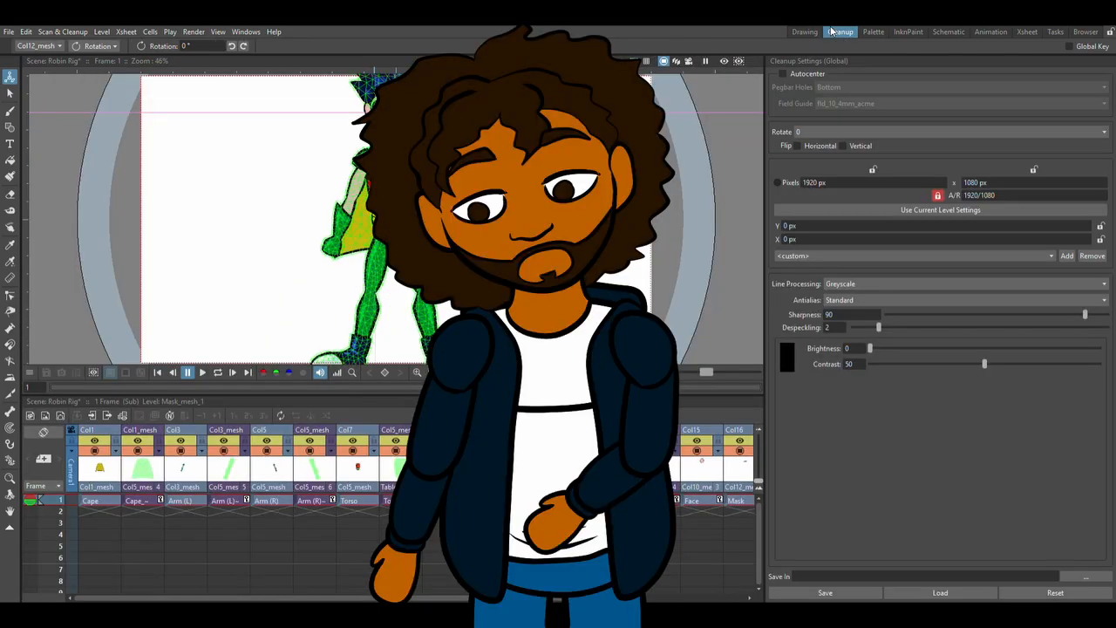
pyautogui.click(816, 32)
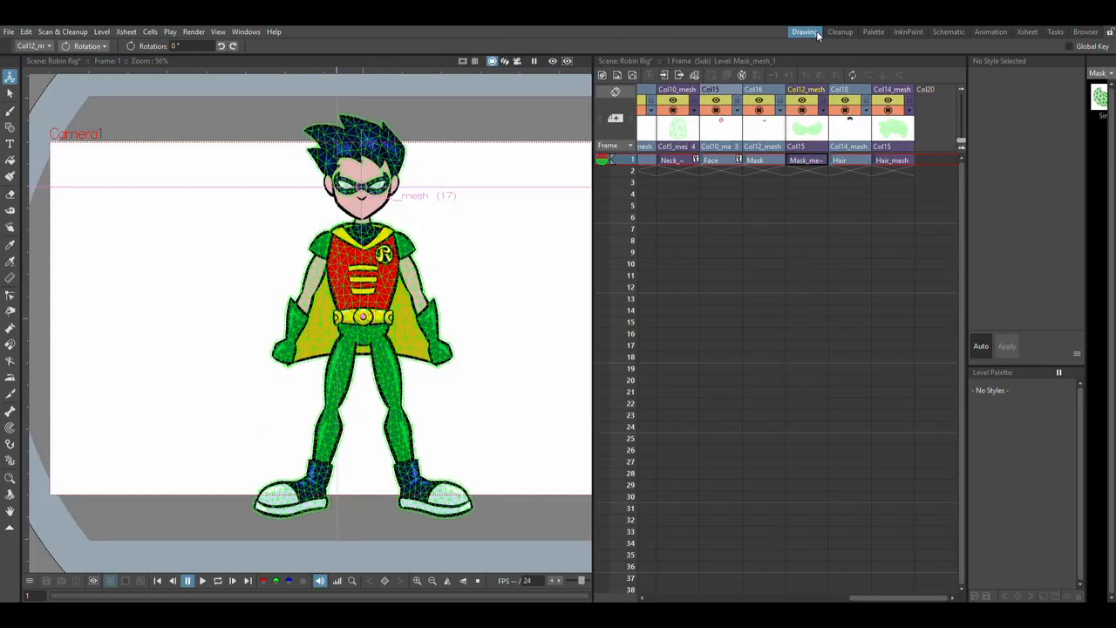